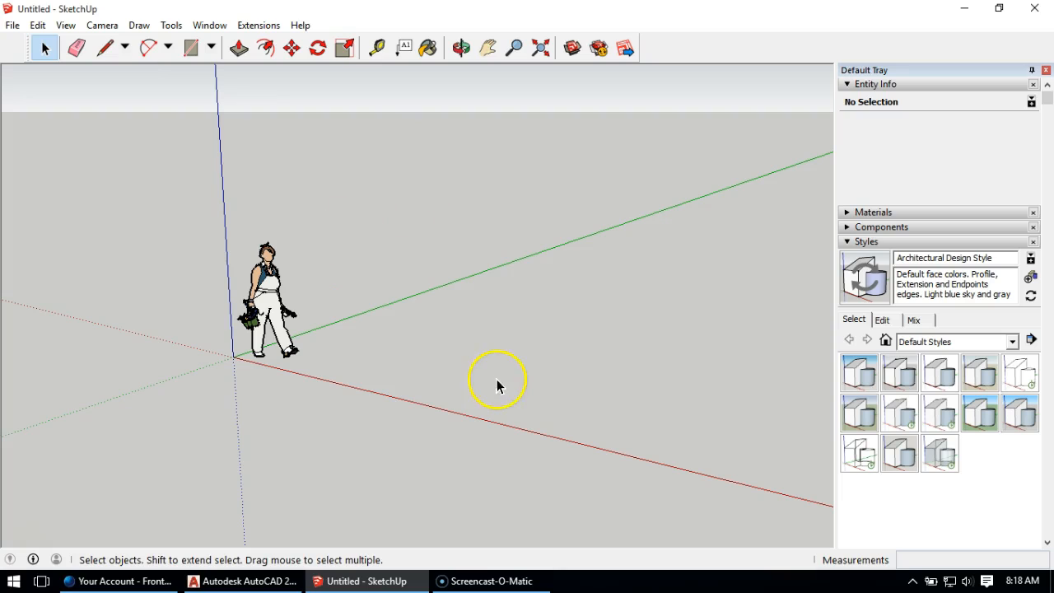
# Step: Delete the default scale figure standing at the origin
pyautogui.click(273, 309)
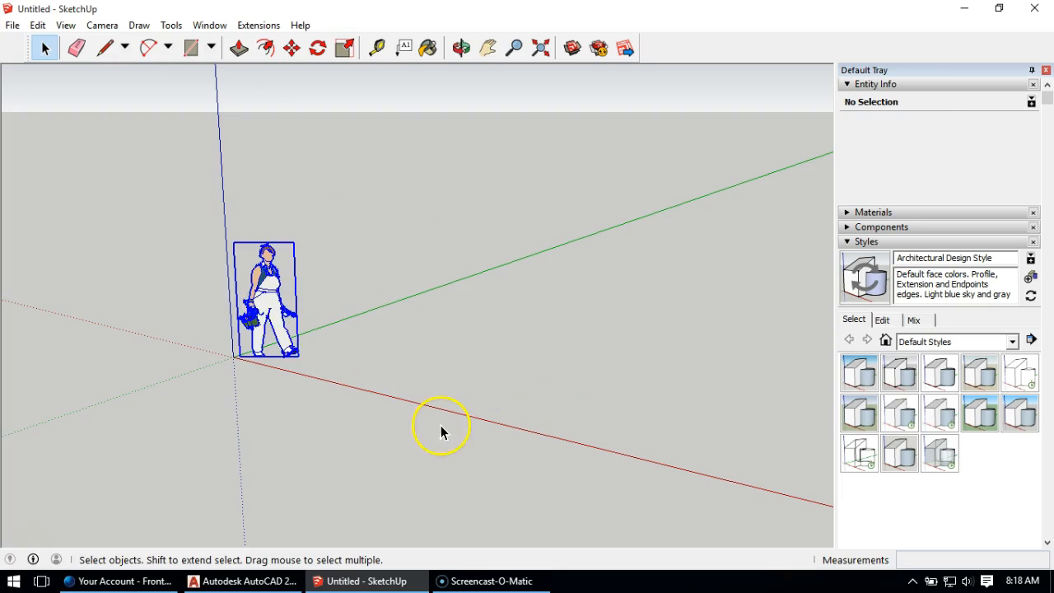
pyautogui.press('Delete')
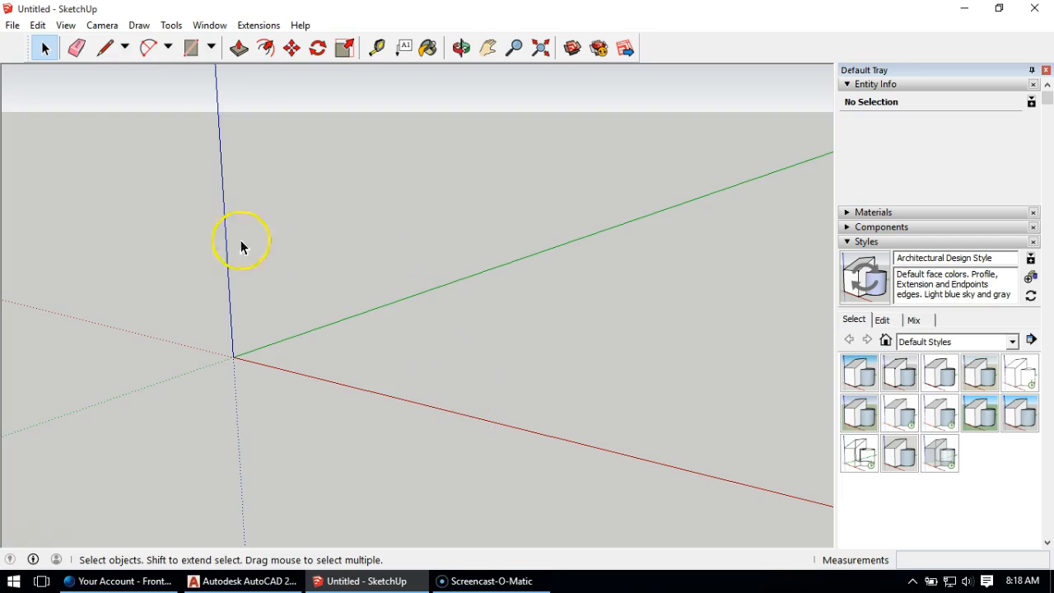
# Step: Import the AutoCAD drawing from the practice house folder under class, using the AutoCAD Files (*.dwg, *.dxf) type, and dismiss the import results
pyautogui.click(13, 25)
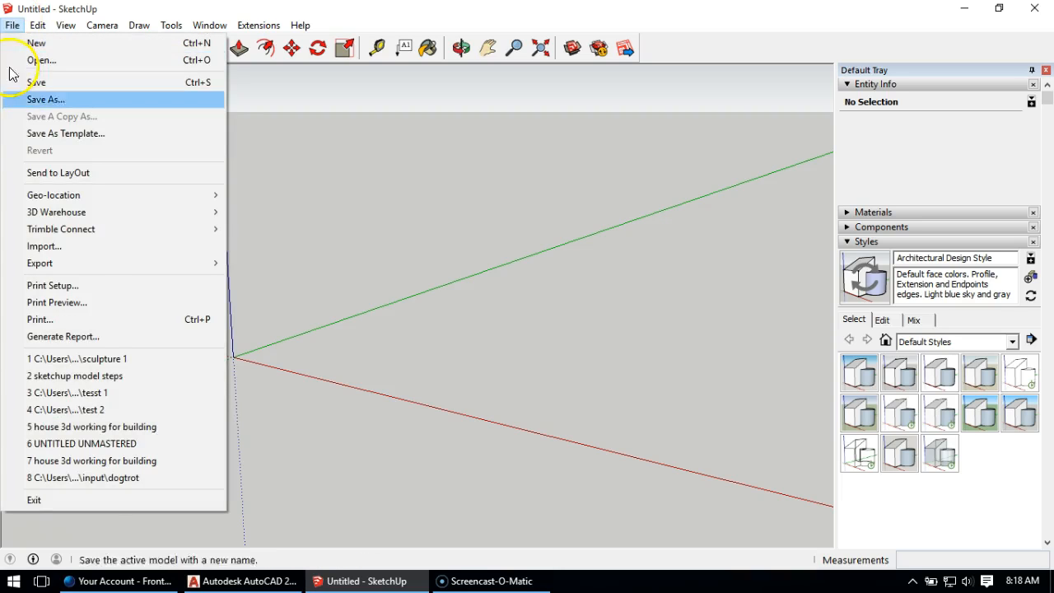
pyautogui.click(115, 247)
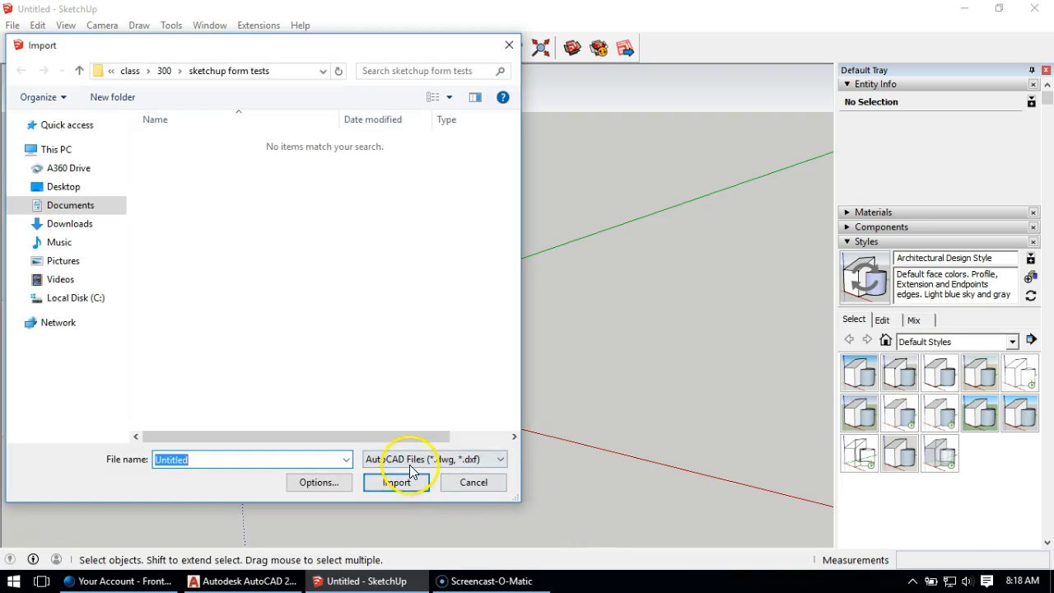
pyautogui.click(395, 460)
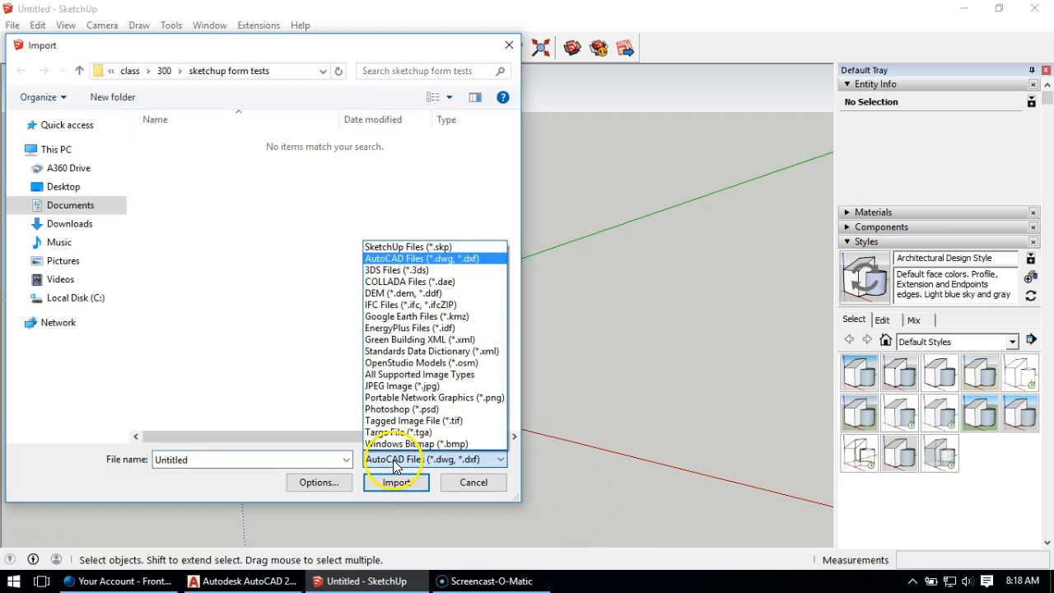
pyautogui.click(418, 260)
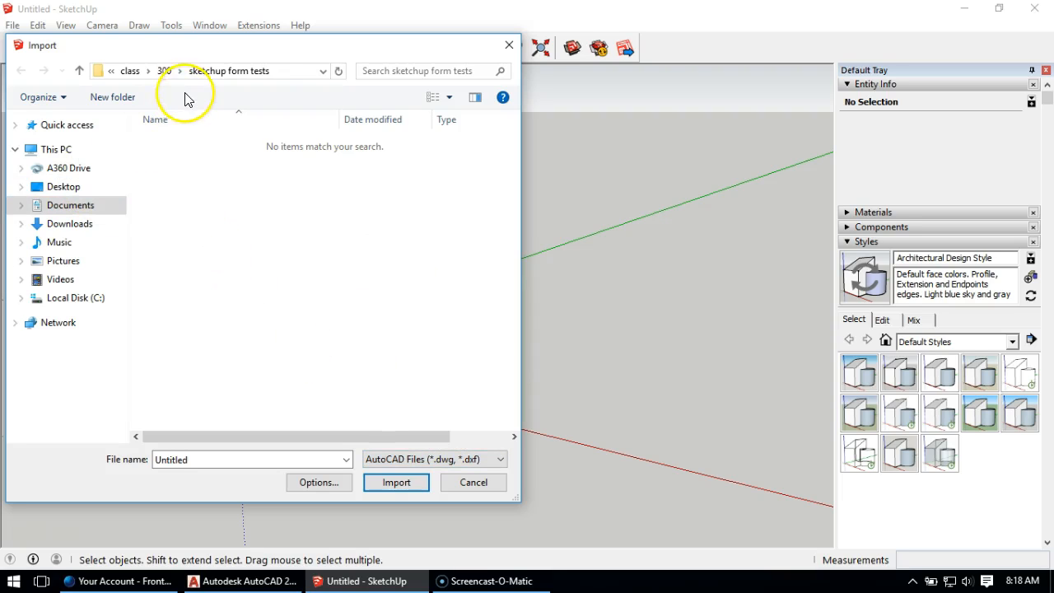
pyautogui.click(132, 70)
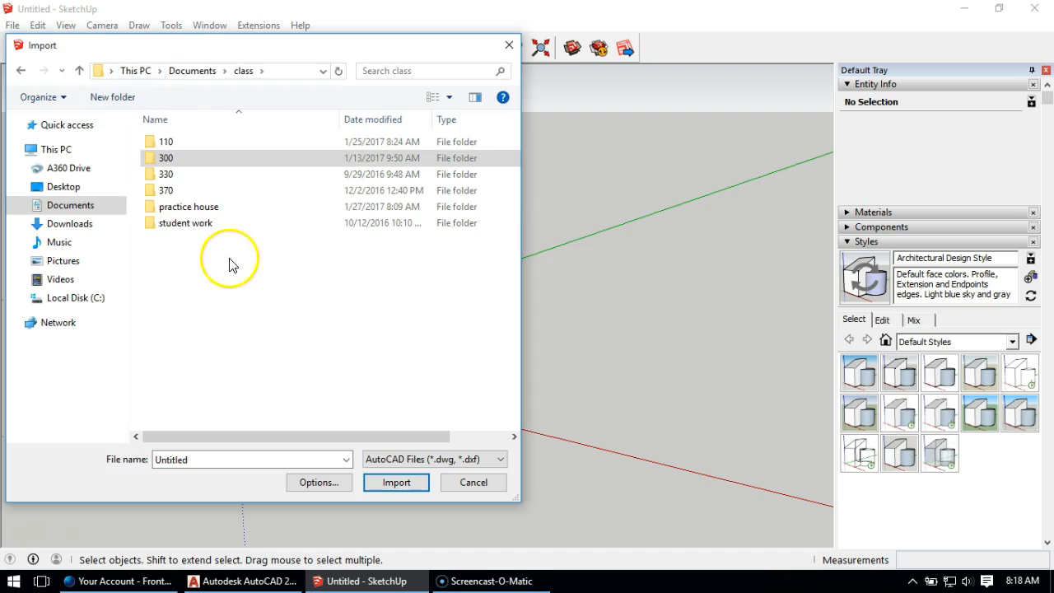
pyautogui.doubleClick(177, 208)
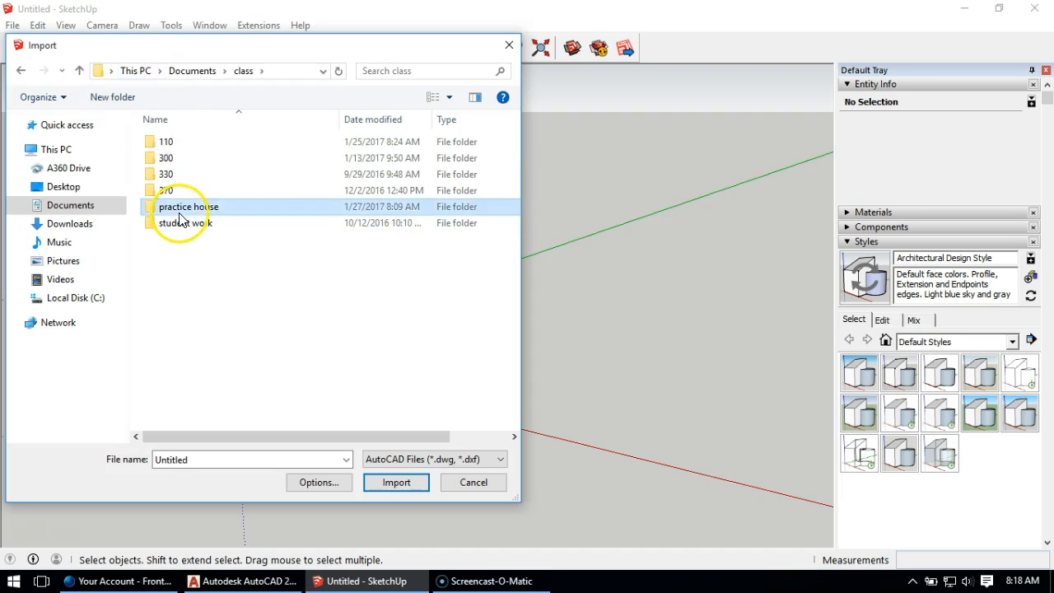
pyautogui.doubleClick(233, 192)
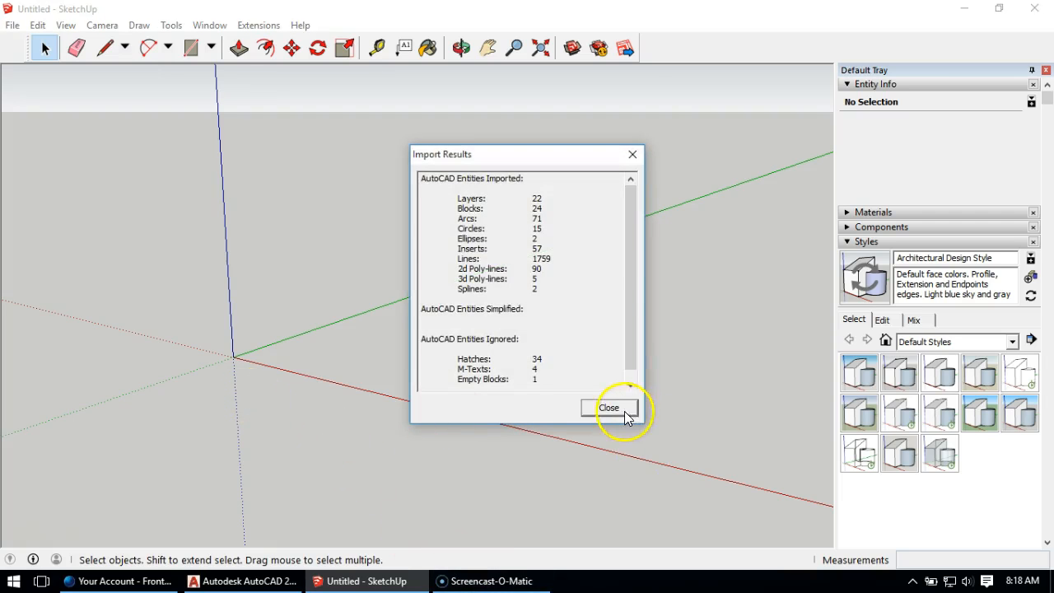
pyautogui.click(607, 407)
# Step: Examine the imported floor plans and the row of elevations from several viewpoints
pyautogui.moveTo(414, 284); pyautogui.dragTo(435, 225, button='middle')
pyautogui.scroll(-10, 448, 242)
pyautogui.scroll(-4, 648, 183)
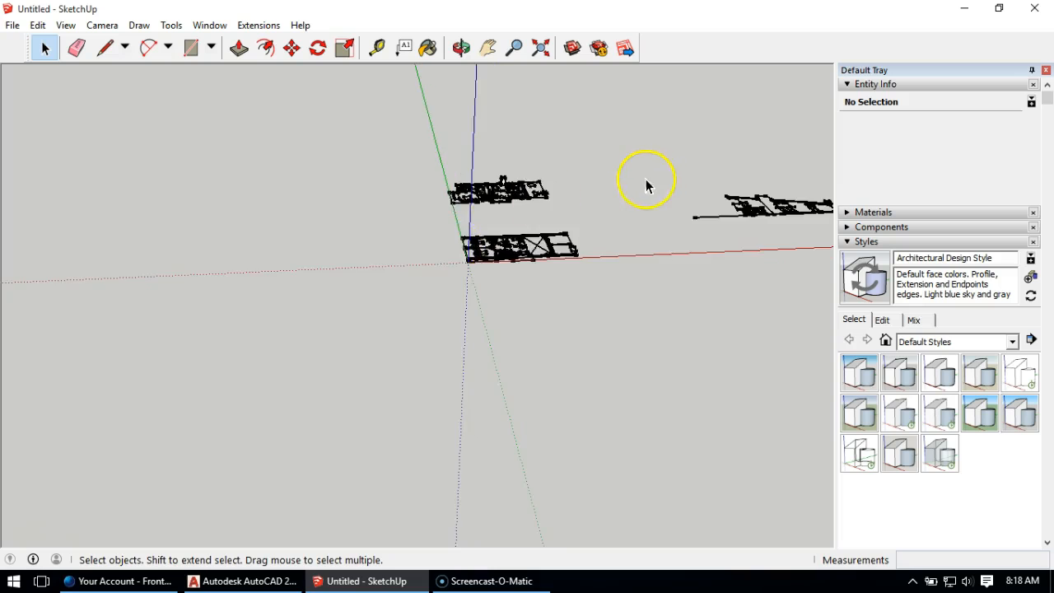
pyautogui.moveTo(655, 194); pyautogui.dragTo(346, 332, button='middle')
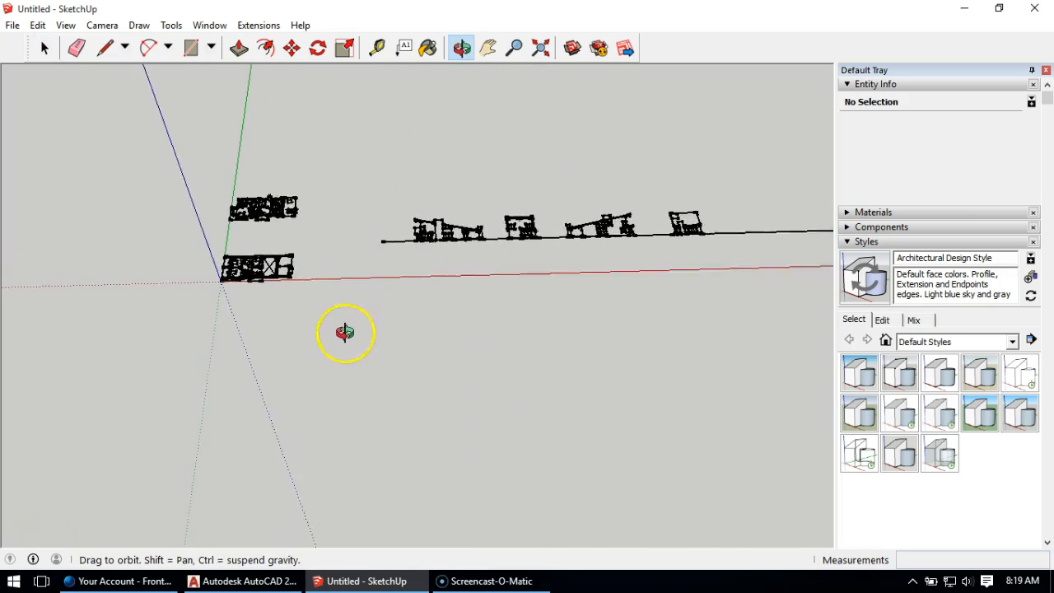
pyautogui.scroll(3, 266, 219)
pyautogui.scroll(-3, 172, 209)
pyautogui.moveTo(203, 189); pyautogui.dragTo(235, 278, button='middle')
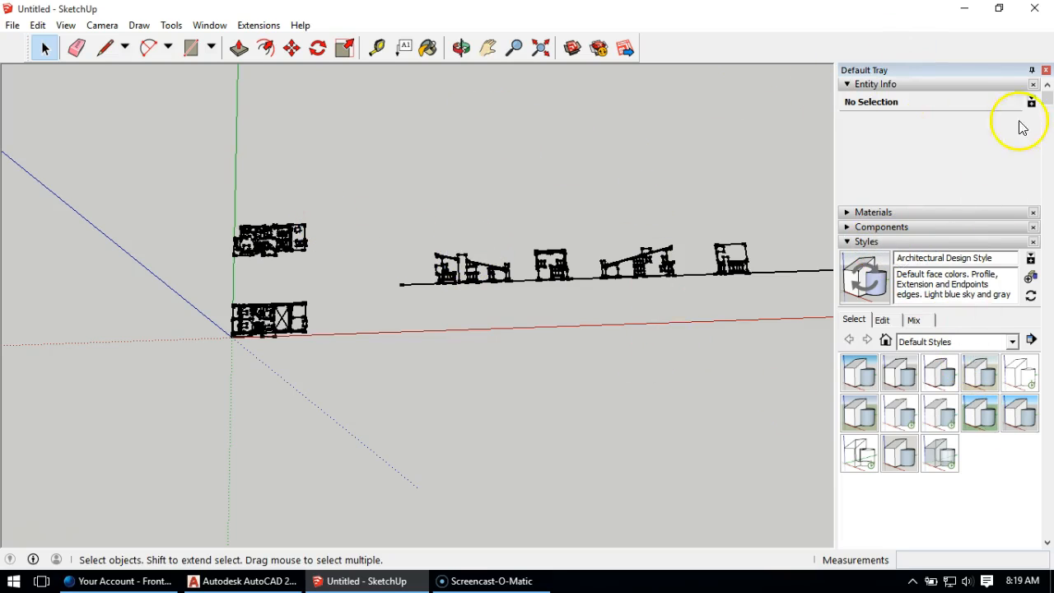
pyautogui.scroll(-3, 976, 298)
pyautogui.scroll(3, 976, 298)
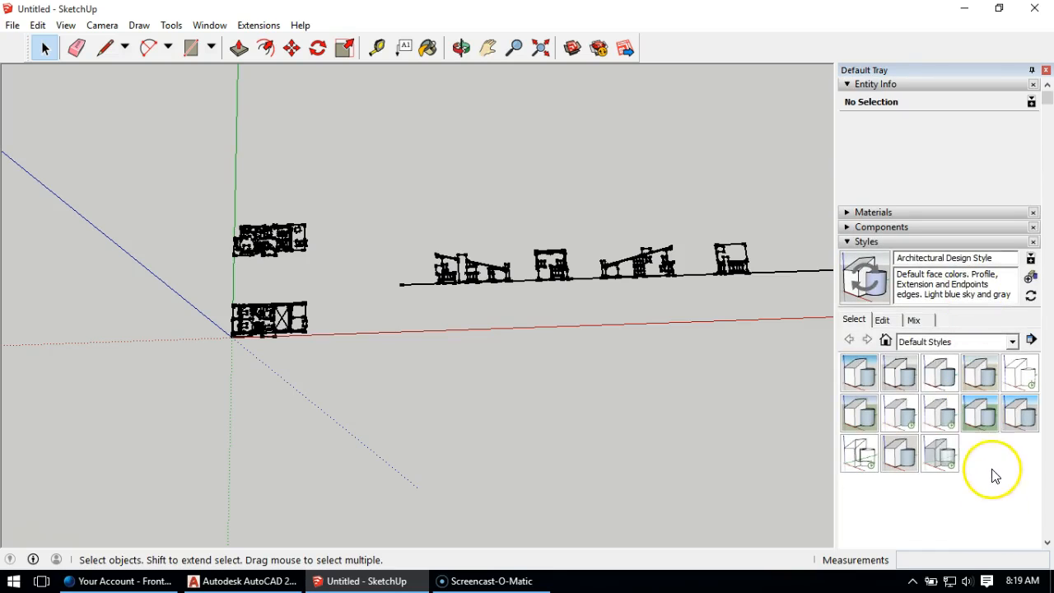
# Step: Apply the Shaded with textures style from the Default Styles collection to the model
pyautogui.click(1012, 341)
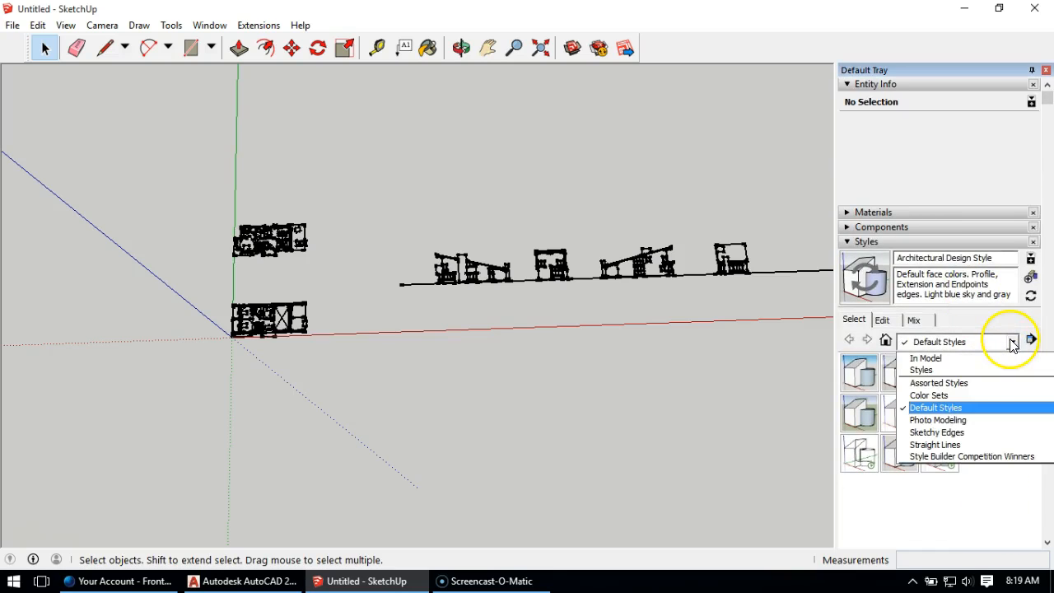
pyautogui.click(980, 408)
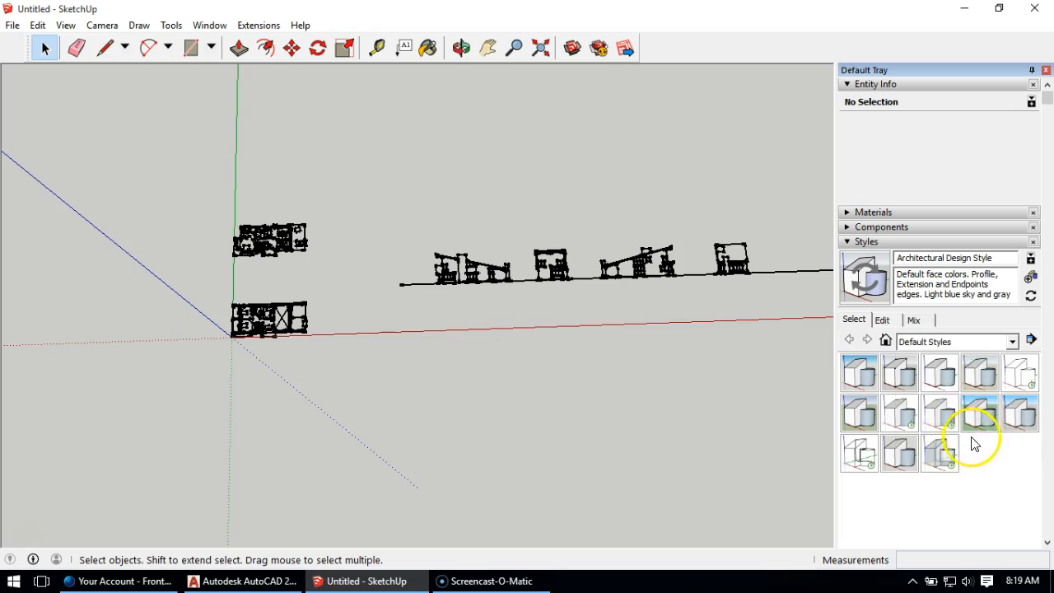
pyautogui.click(949, 420)
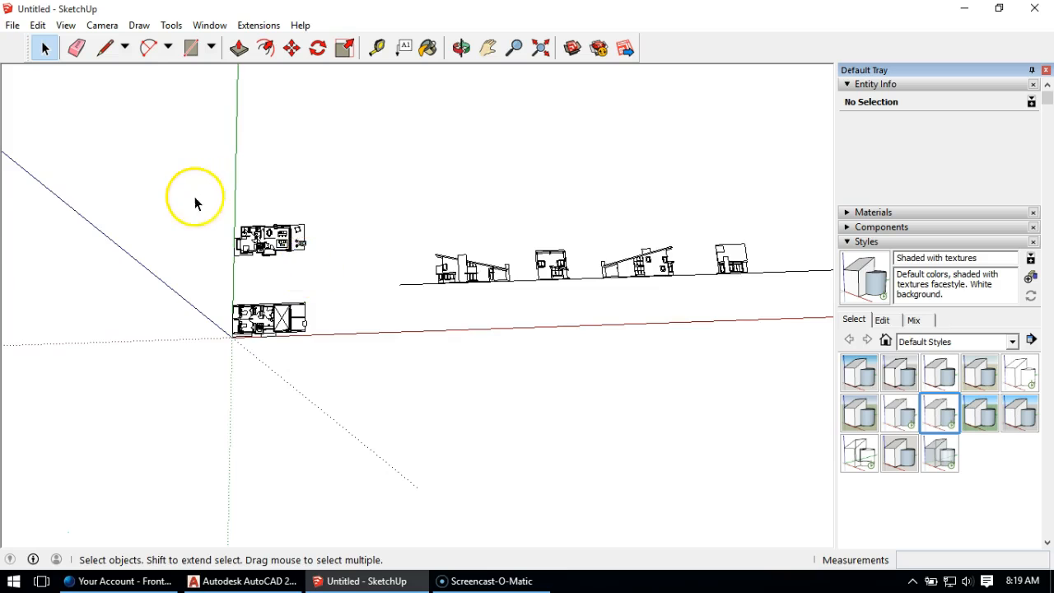
# Step: Review the imported drawing layers and the list of panels available in the Default Tray
pyautogui.scroll(2, 191, 210)
pyautogui.scroll(-3, 313, 265)
pyautogui.keyDown('shift'); pyautogui.moveTo(616, 212); pyautogui.dragTo(522, 263, button='middle'); pyautogui.keyUp('shift')
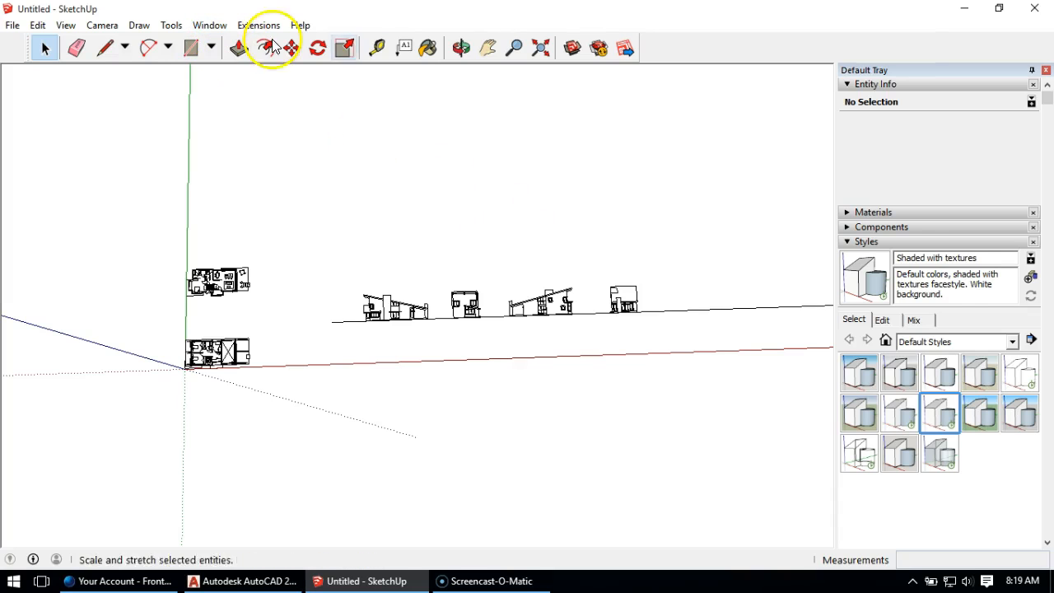
pyautogui.moveTo(1049, 99); pyautogui.dragTo(1048, 278)
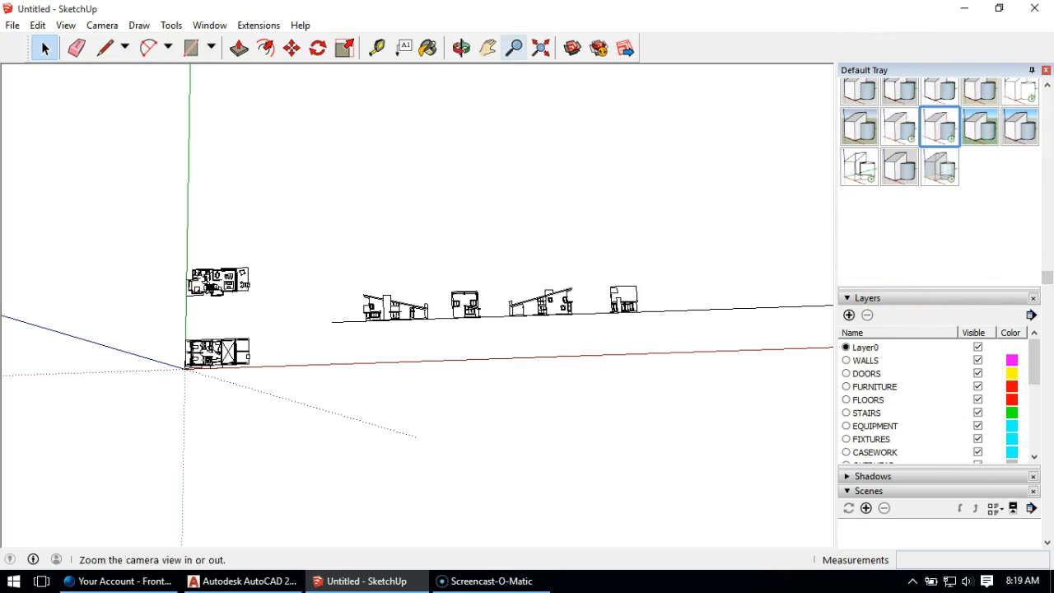
pyautogui.click(207, 24)
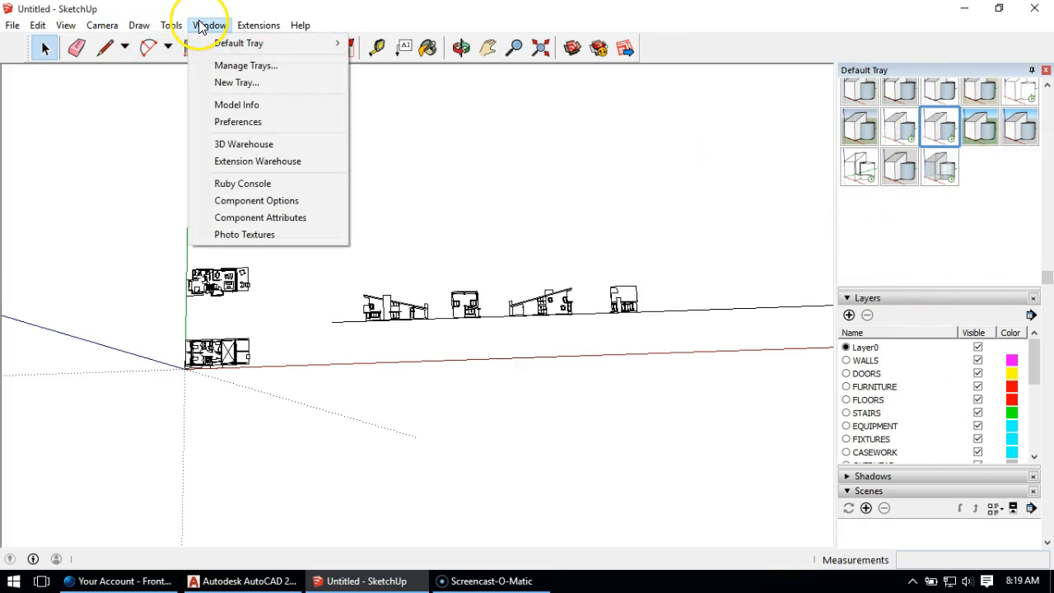
pyautogui.moveTo(212, 43)
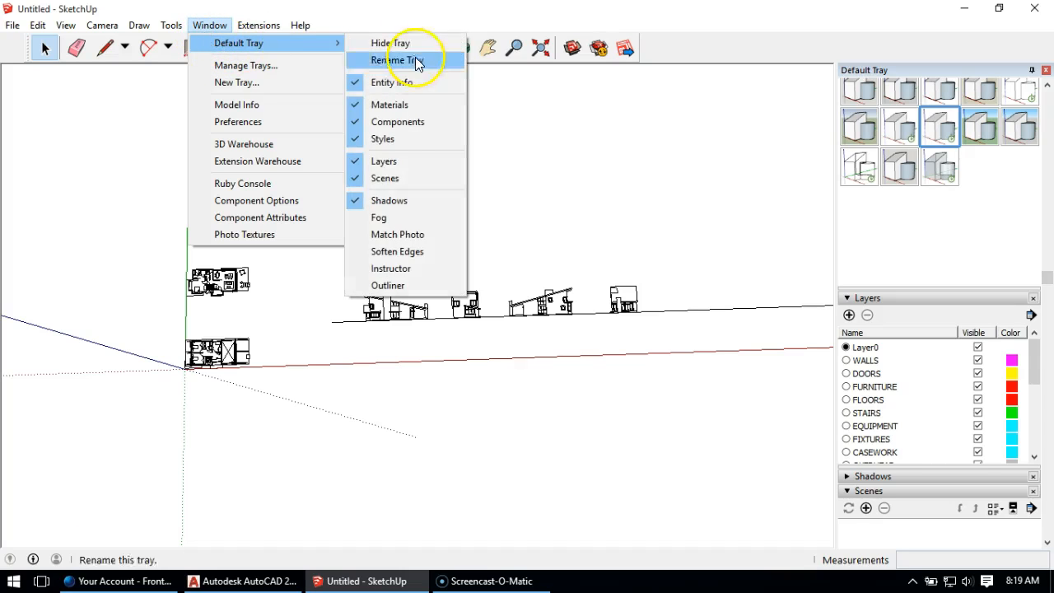
pyautogui.moveTo(300, 25)
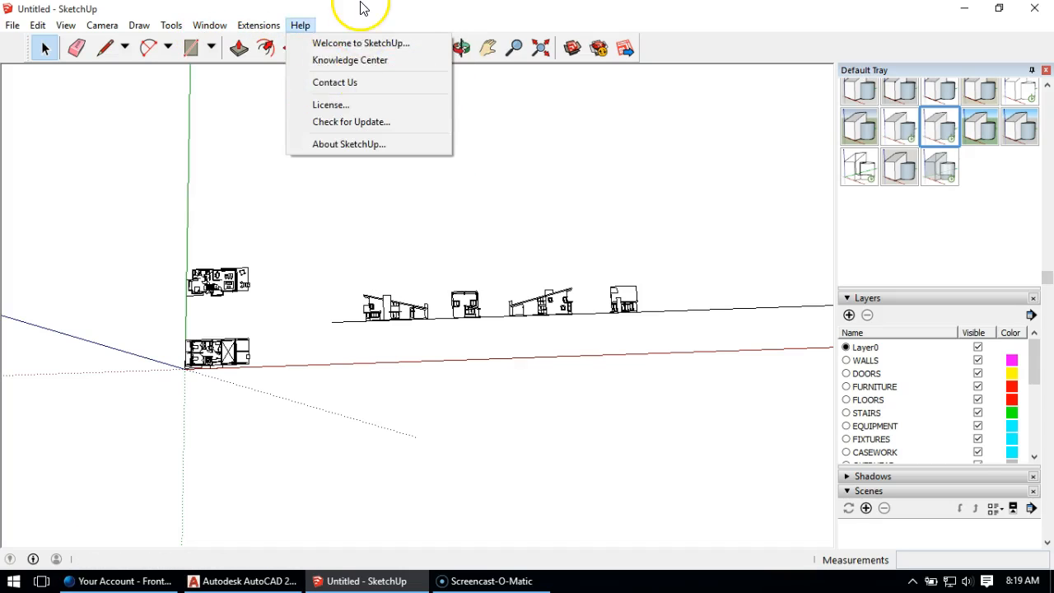
pyautogui.click(362, 8)
pyautogui.moveTo(1037, 369); pyautogui.dragTo(1033, 346)
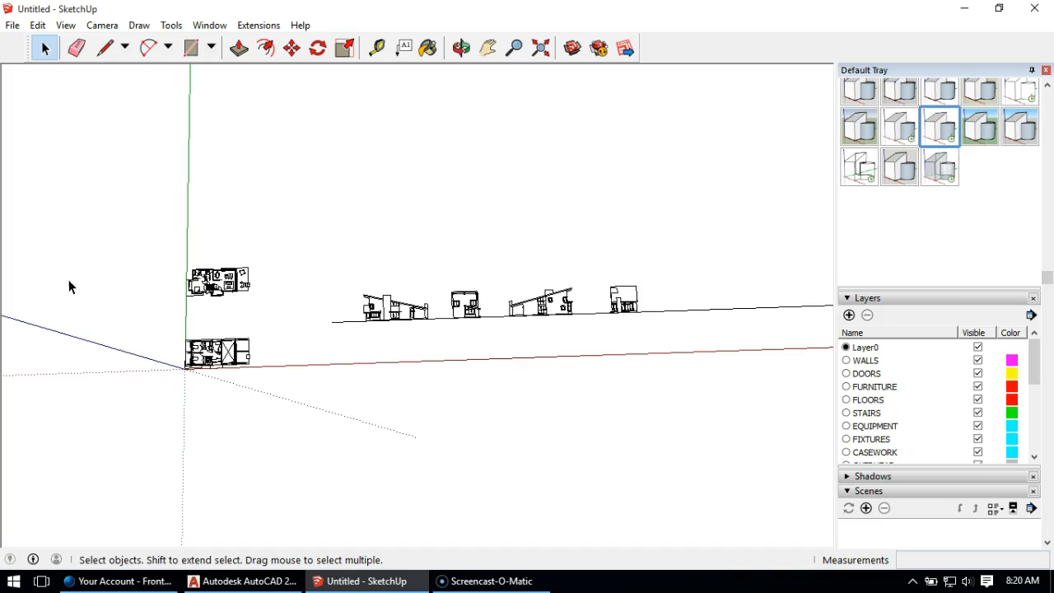
# Step: Make a group of the whole floor plan that lies farther from the origin along the green axis
pyautogui.press('o')
pyautogui.moveTo(299, 208); pyautogui.dragTo(393, 189)
pyautogui.press('space')
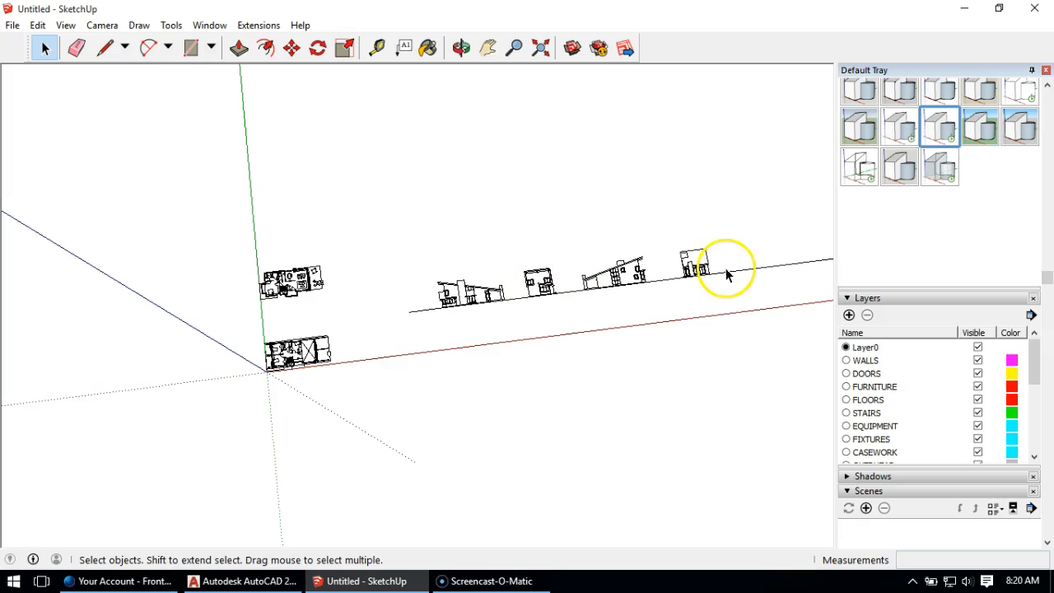
pyautogui.moveTo(348, 223); pyautogui.dragTo(212, 322)
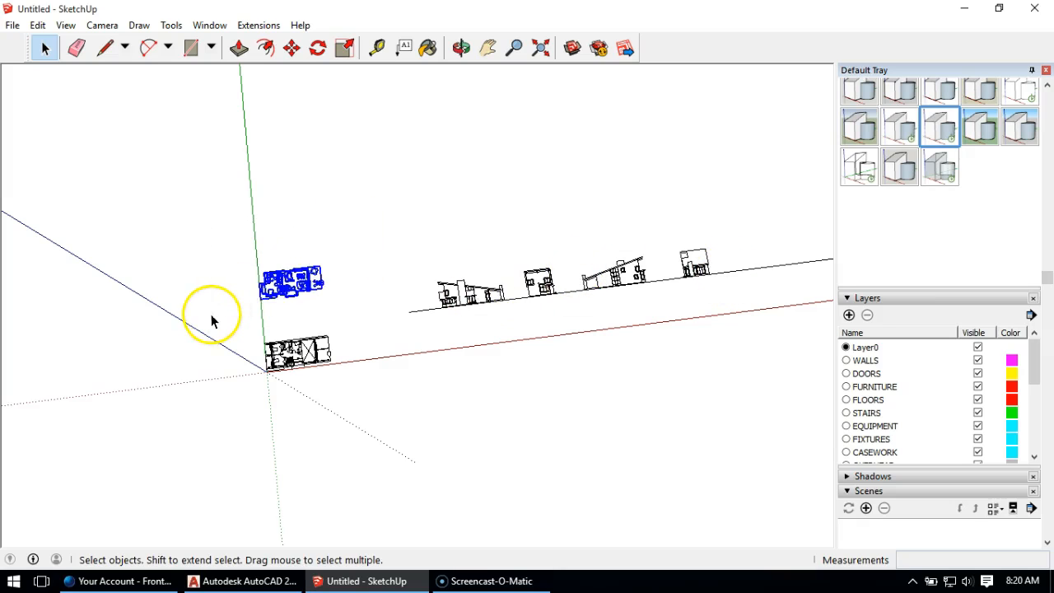
pyautogui.rightClick(278, 280)
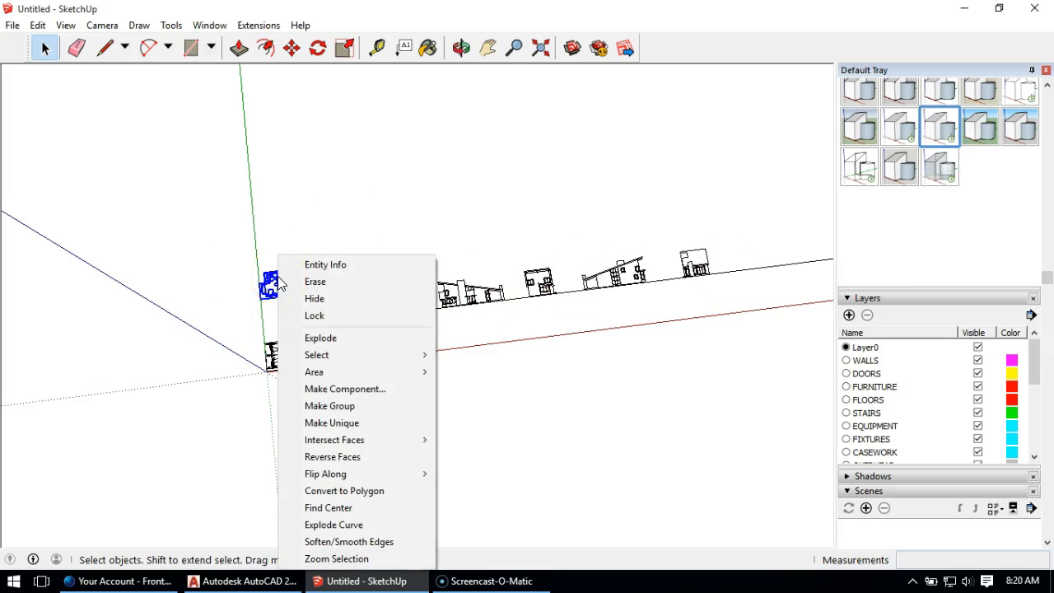
pyautogui.click(330, 405)
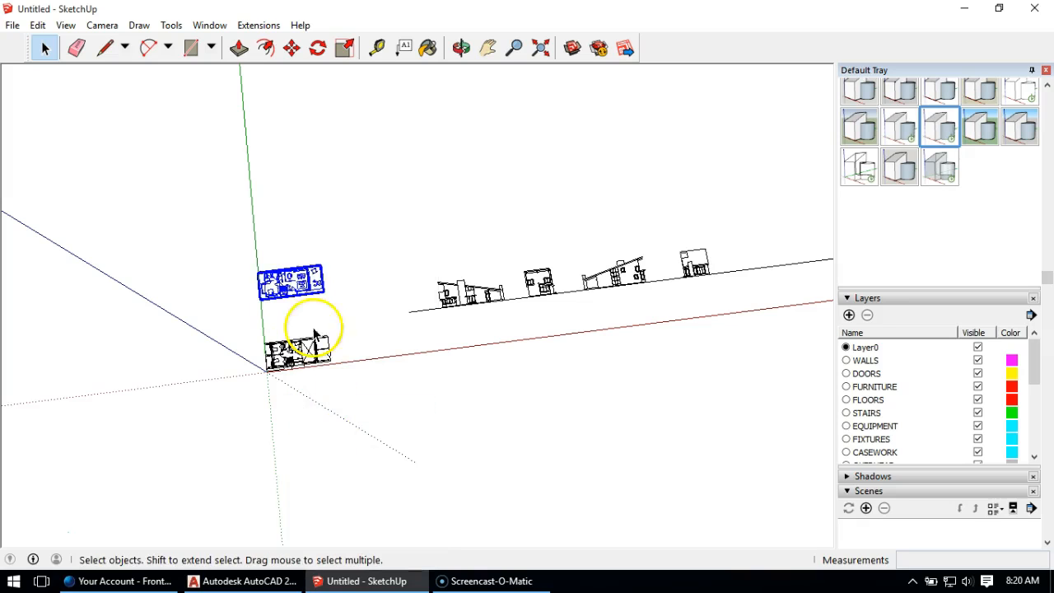
# Step: Make a group of the whole floor plan located at the origin
pyautogui.moveTo(360, 324); pyautogui.dragTo(233, 385)
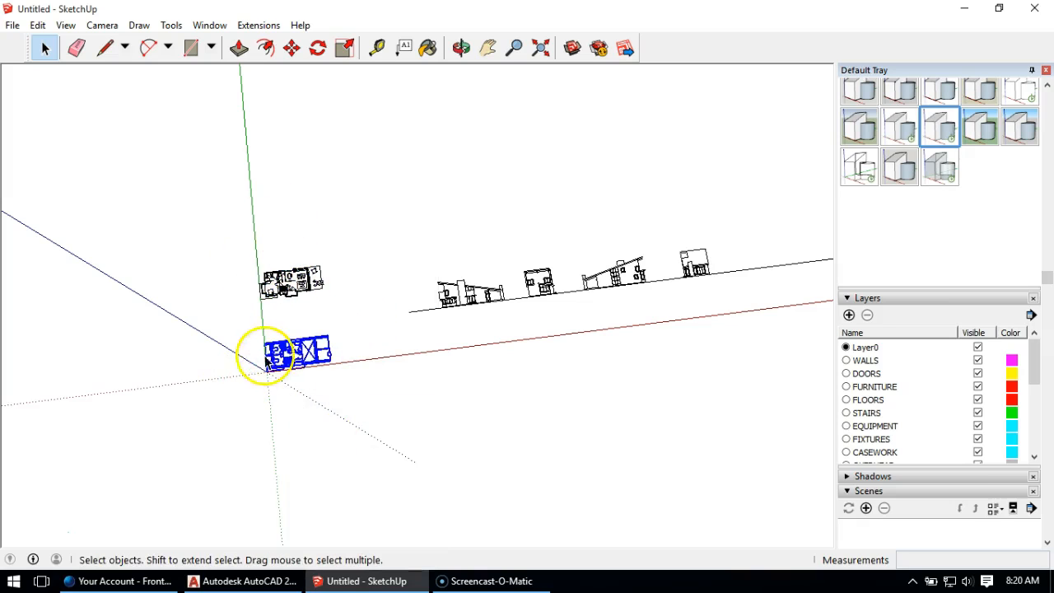
pyautogui.rightClick(287, 352)
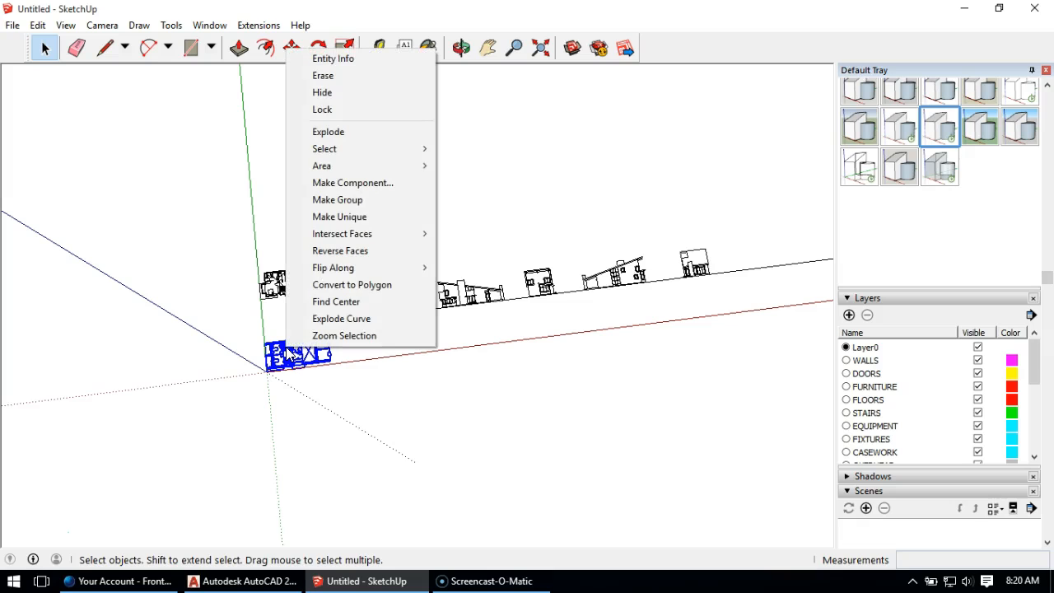
pyautogui.click(339, 200)
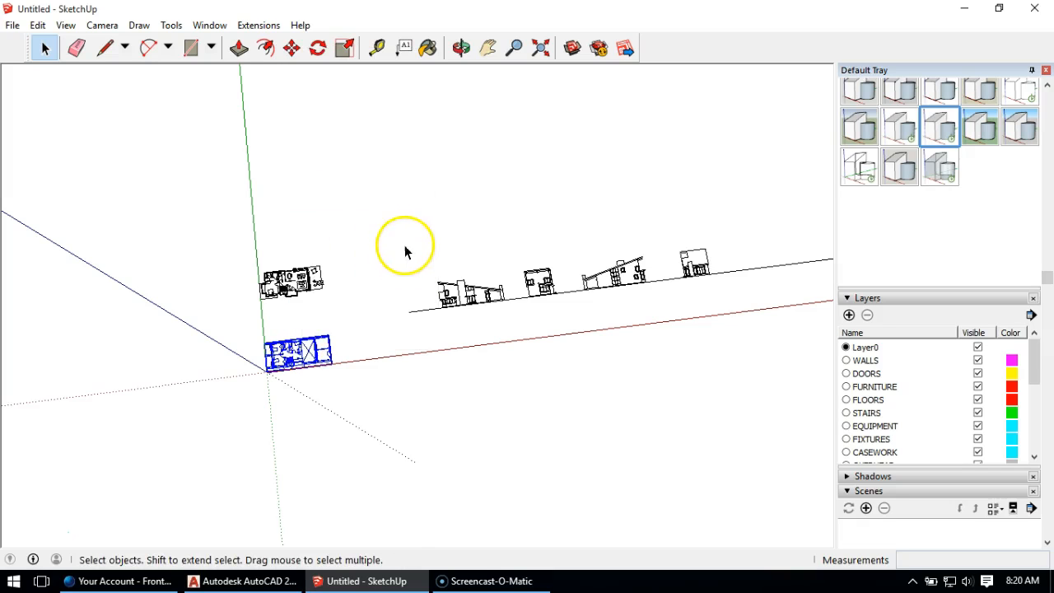
# Step: Make a group of the elevation nearest the floor plans, together with its stretch of ground line
pyautogui.press('o')
pyautogui.scroll(6, 494, 303)
pyautogui.press('space')
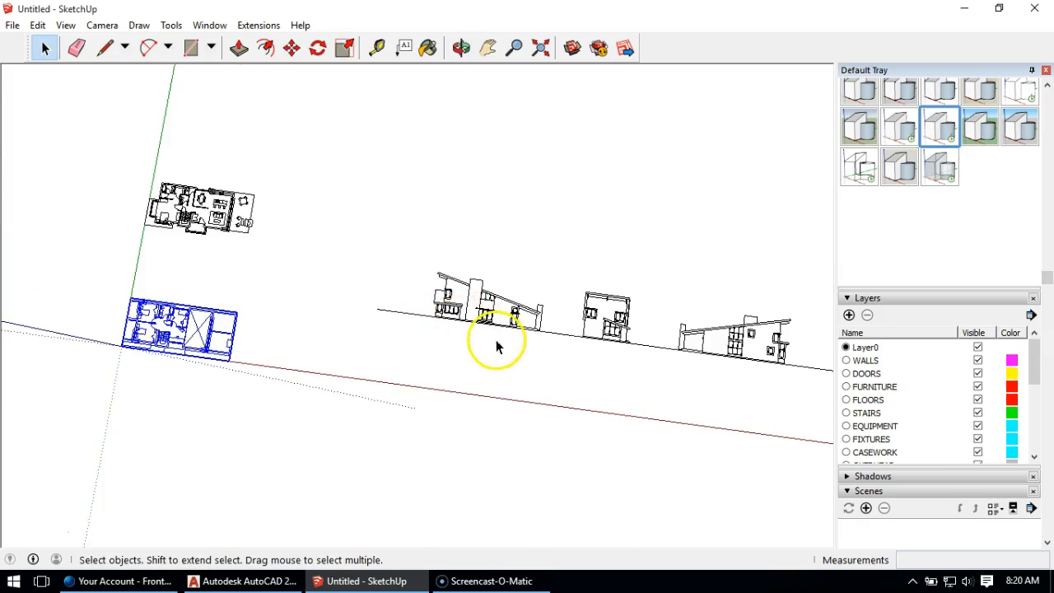
pyautogui.moveTo(579, 198); pyautogui.dragTo(355, 368)
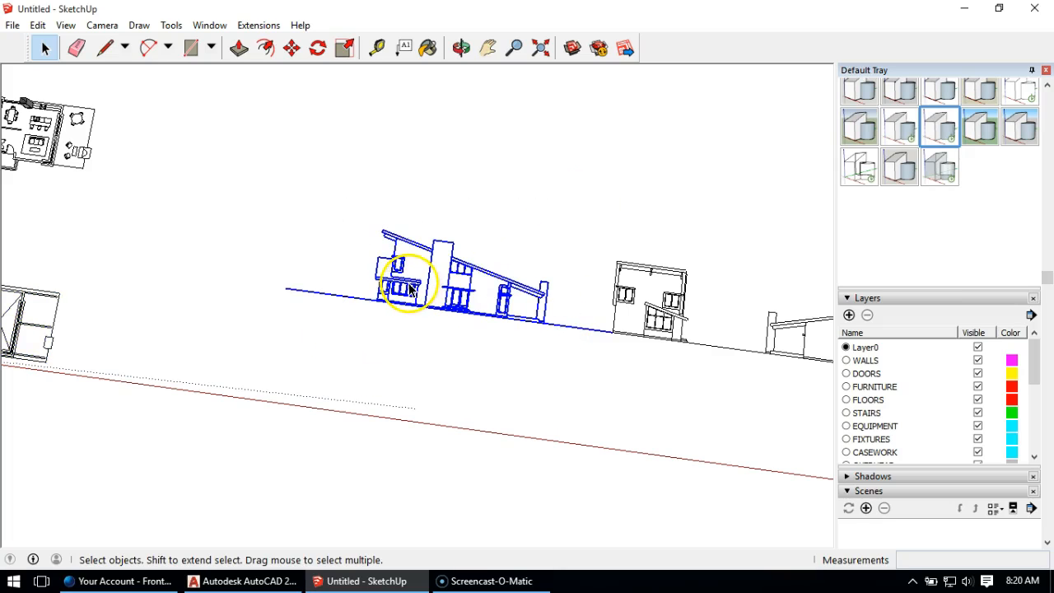
pyautogui.rightClick(410, 287)
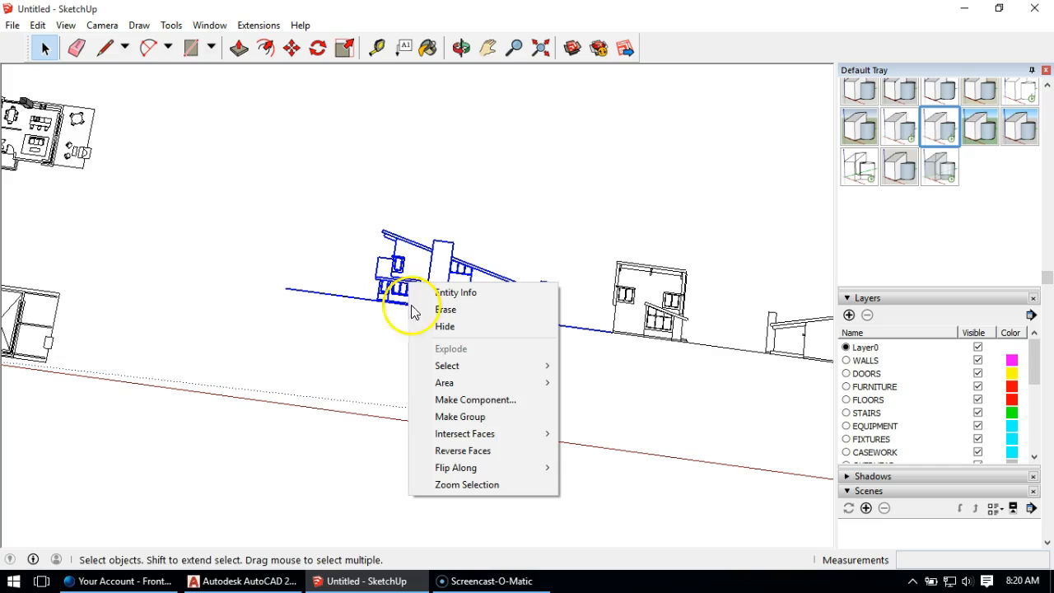
pyautogui.click(471, 418)
# Step: Make a group of the second elevation in the row, the narrow two-storey facade
pyautogui.moveTo(648, 282); pyautogui.dragTo(376, 195, button='middle')
pyautogui.moveTo(423, 277); pyautogui.dragTo(502, 307)
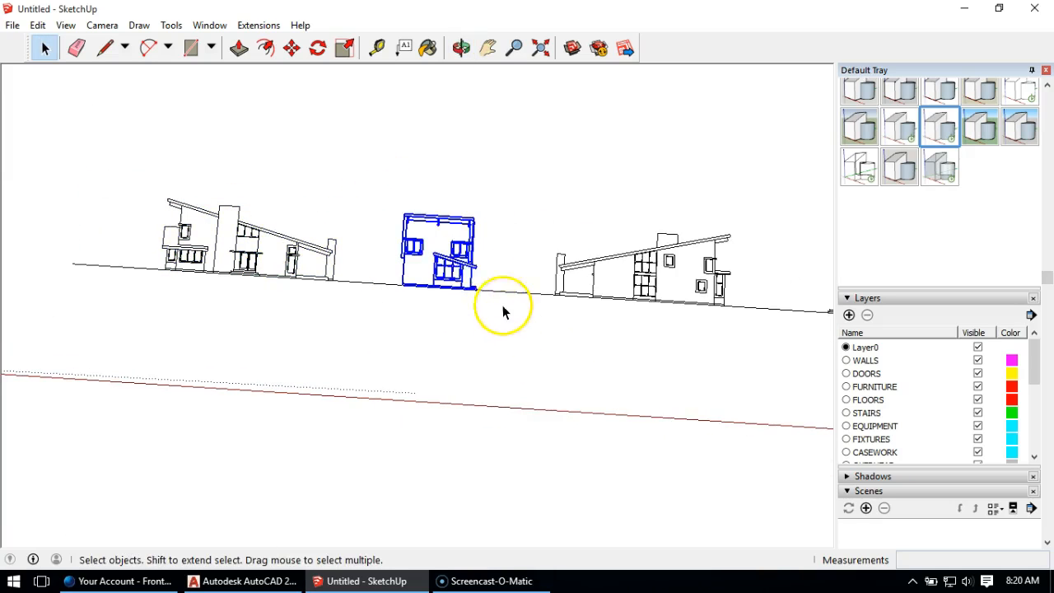
pyautogui.rightClick(445, 269)
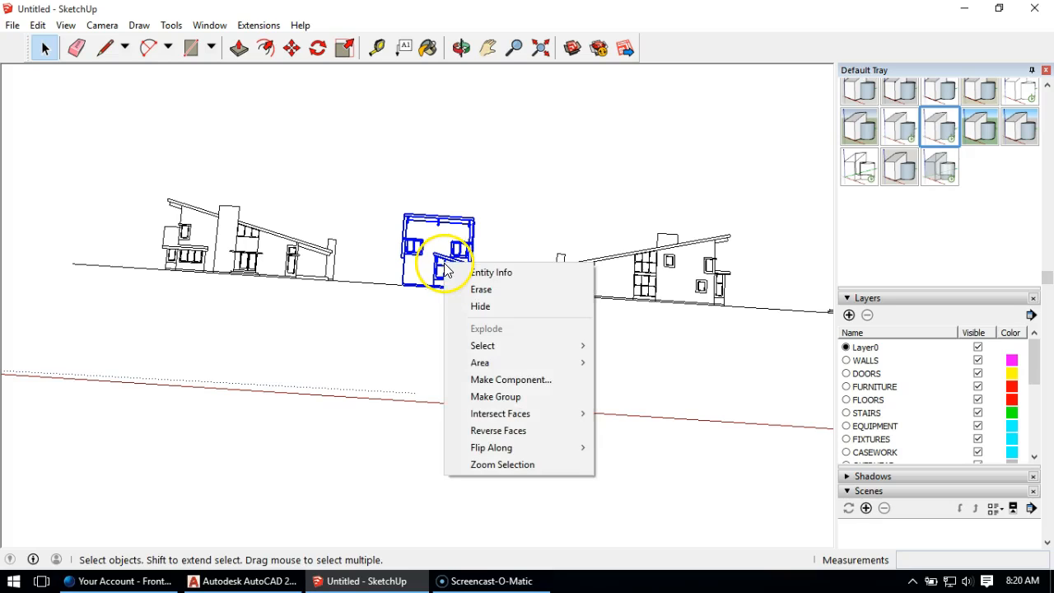
pyautogui.click(471, 404)
# Step: Make a group of the third elevation in the row, the wide facade with the single-slope roof
pyautogui.moveTo(530, 175); pyautogui.dragTo(783, 375)
pyautogui.rightClick(655, 284)
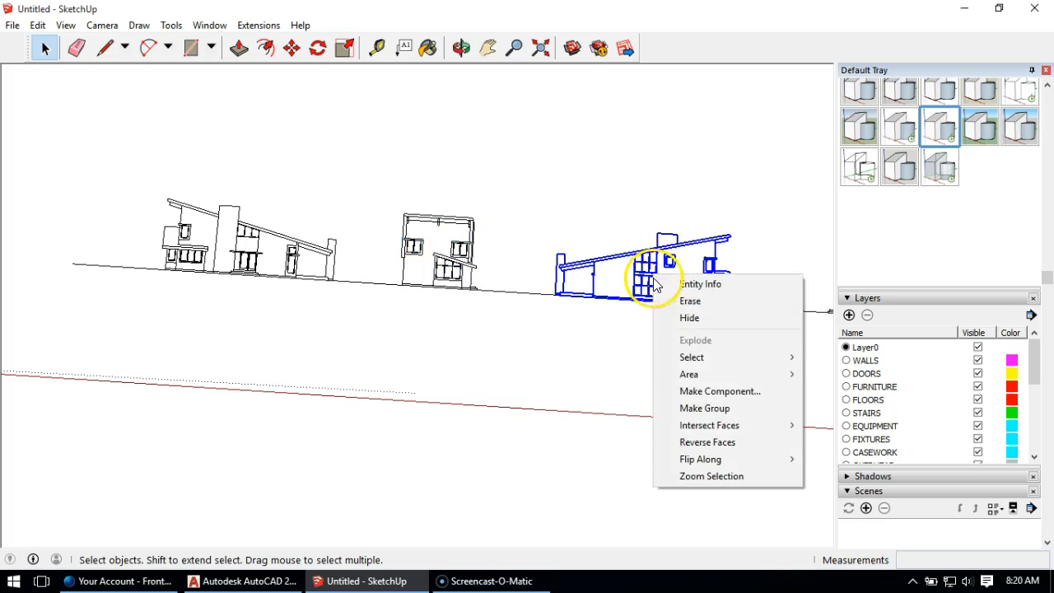
pyautogui.click(707, 407)
# Step: Make a group of the fourth elevation, the one farthest from the floor plans
pyautogui.moveTo(560, 343); pyautogui.dragTo(448, 217, button='middle')
pyautogui.moveTo(454, 191); pyautogui.dragTo(609, 313)
pyautogui.click(517, 258)
pyautogui.moveTo(474, 197); pyautogui.dragTo(584, 344)
pyautogui.rightClick(524, 273)
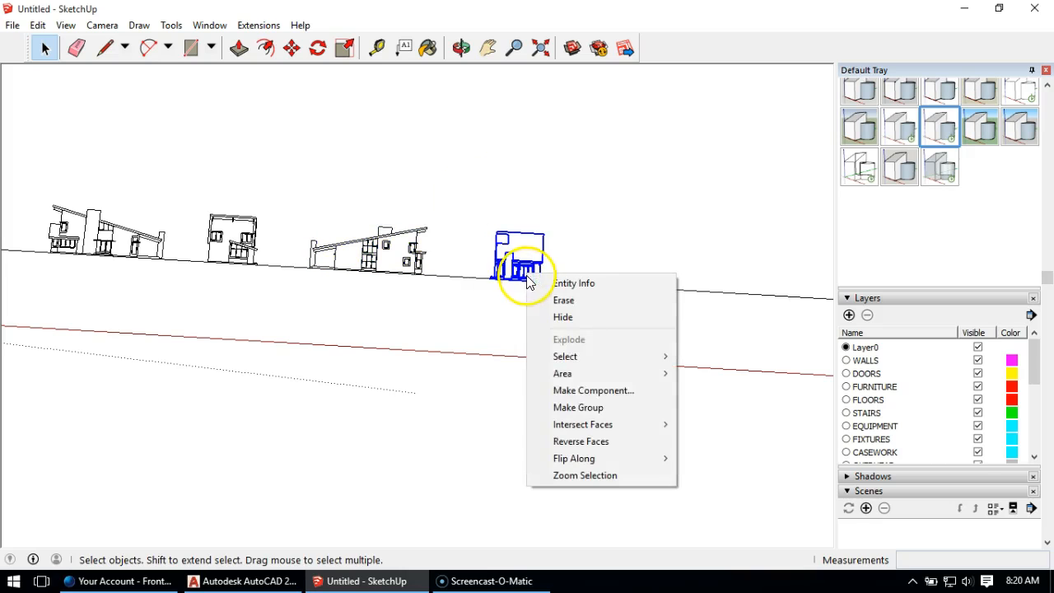
pyautogui.click(592, 408)
# Step: Add a new layer named 0-cad
pyautogui.moveTo(582, 349); pyautogui.dragTo(627, 389, button='middle')
pyautogui.moveTo(378, 282); pyautogui.dragTo(524, 309, button='middle')
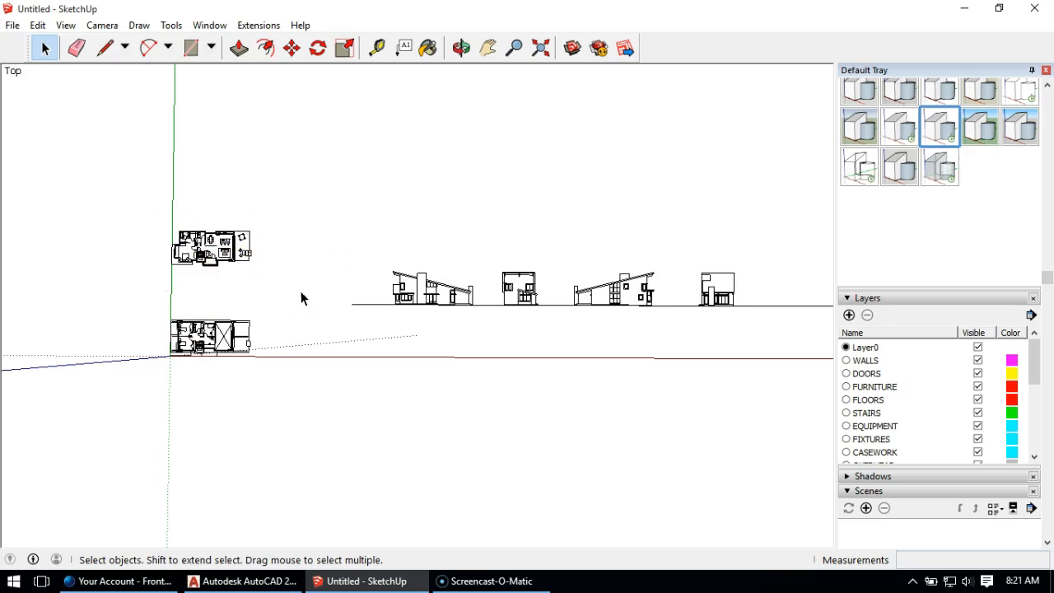
pyautogui.click(849, 316)
pyautogui.write('0-')
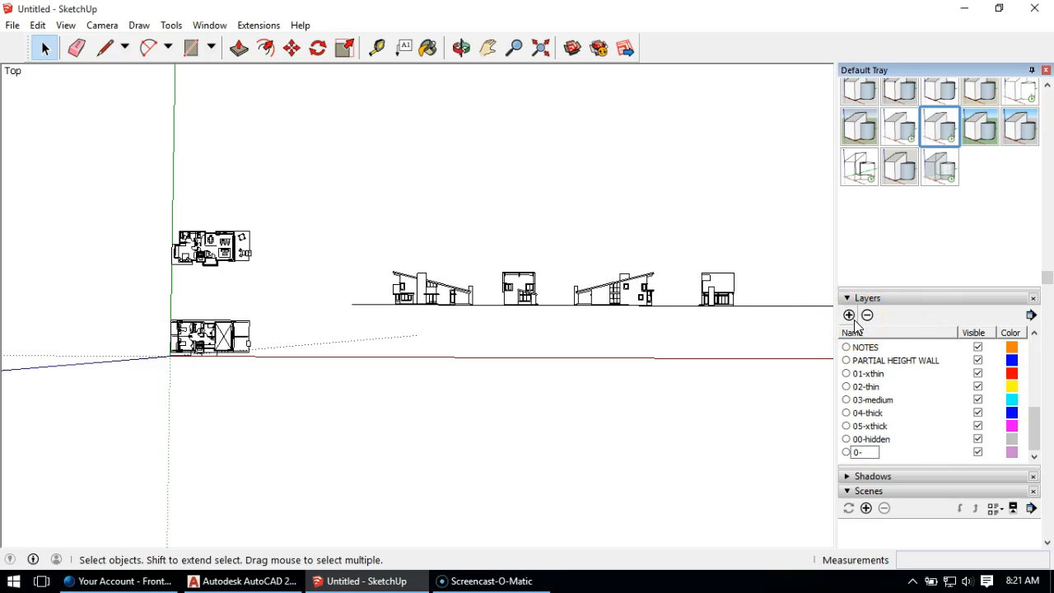
pyautogui.write('cad')
pyautogui.click(721, 503)
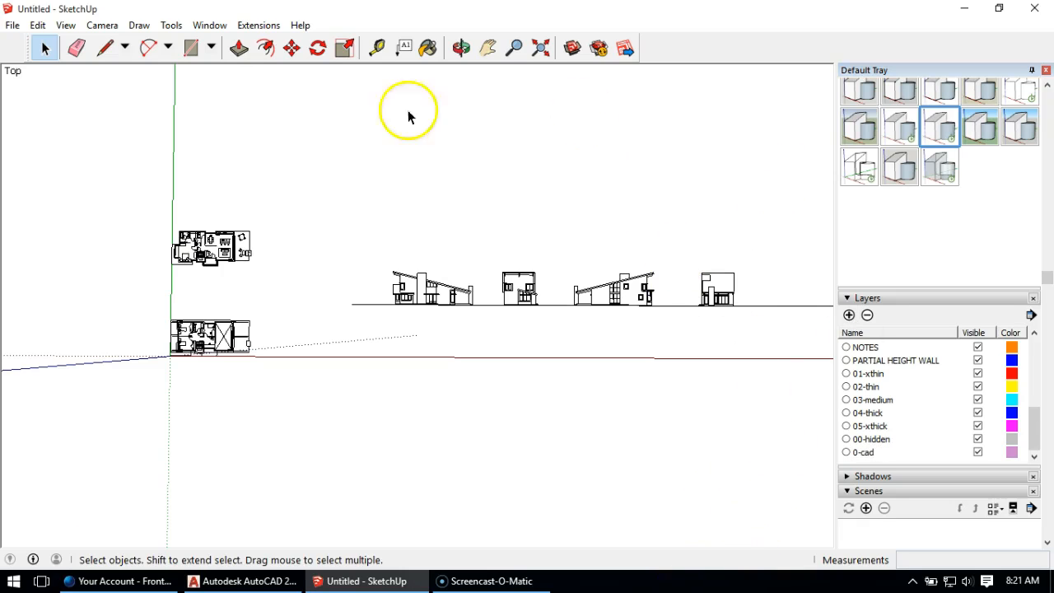
# Step: Assign both floor plans, all the elevations and the ground line to the 0-cad layer
pyautogui.moveTo(103, 140); pyautogui.dragTo(808, 435)
pyautogui.moveTo(813, 201); pyautogui.dragTo(161, 443)
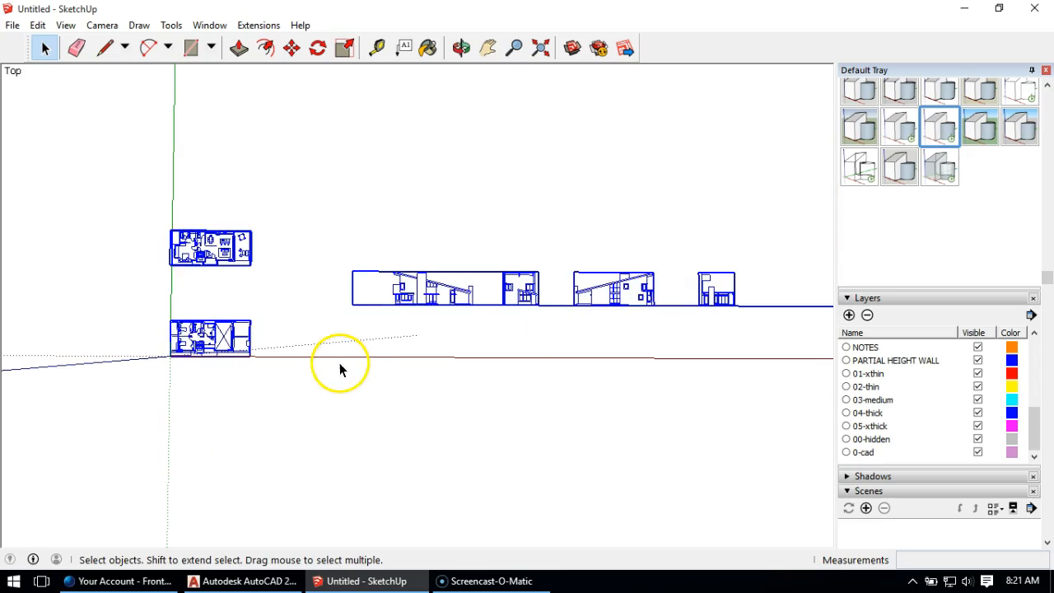
pyautogui.moveTo(1050, 285); pyautogui.dragTo(1052, 102)
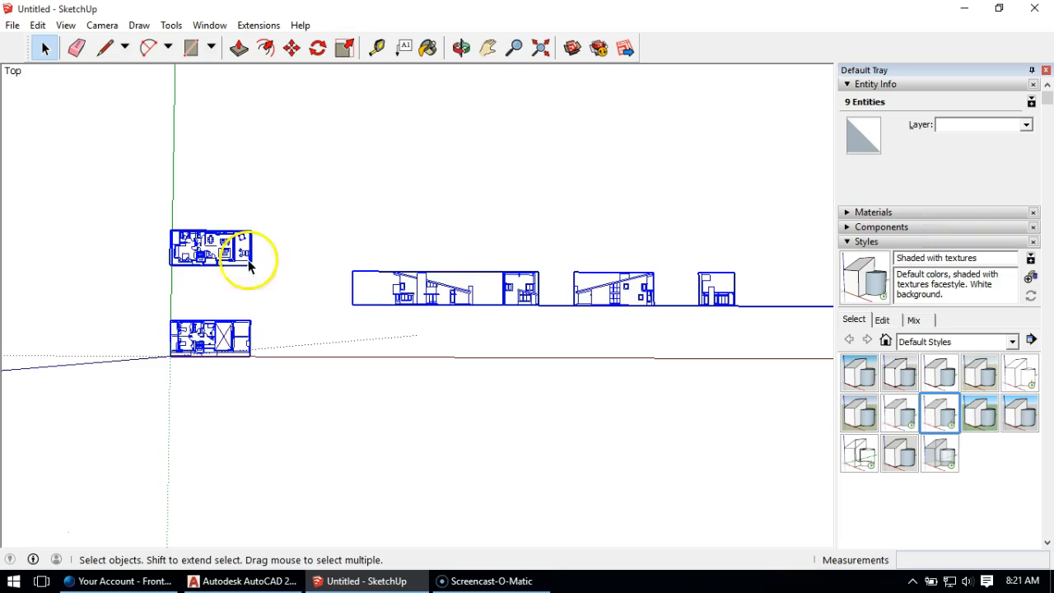
pyautogui.click(1026, 126)
pyautogui.click(1016, 151)
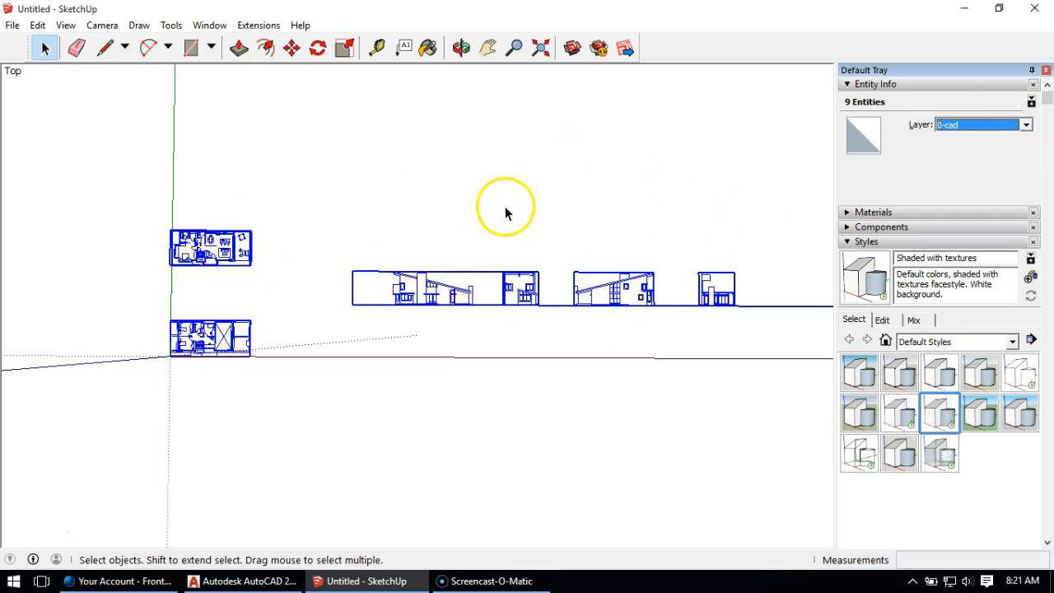
pyautogui.click(404, 157)
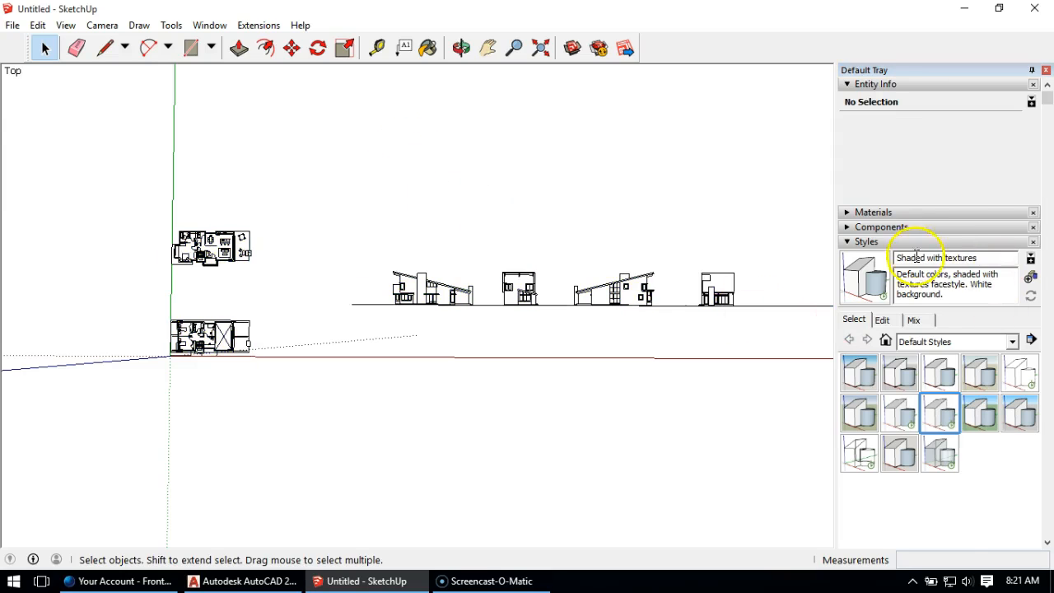
# Step: Check the 0-cad layer by switching its visibility off and back on
pyautogui.scroll(-6, 947, 311)
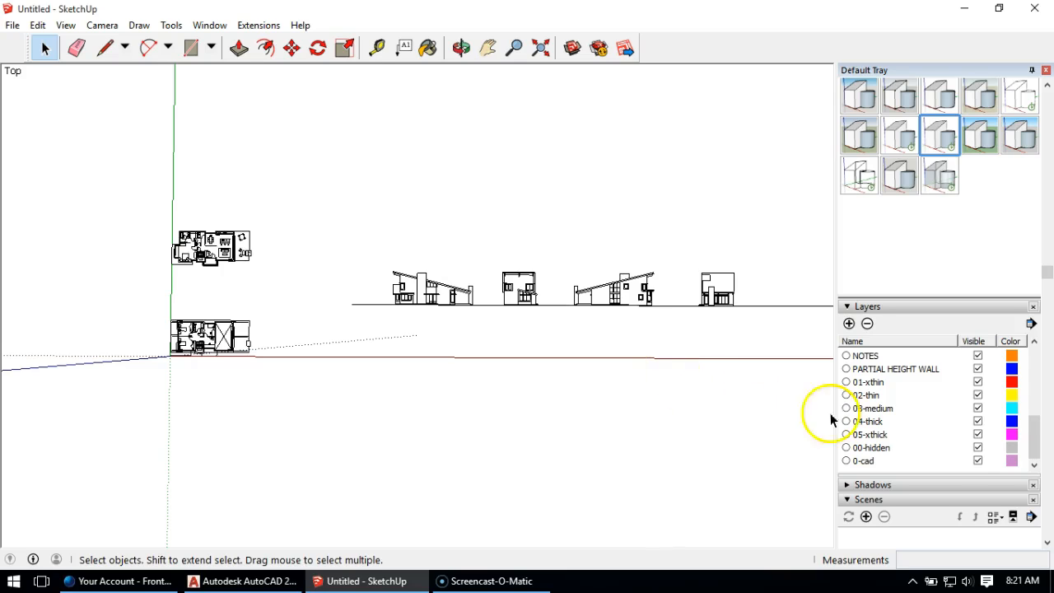
pyautogui.click(977, 462)
pyautogui.click(978, 462)
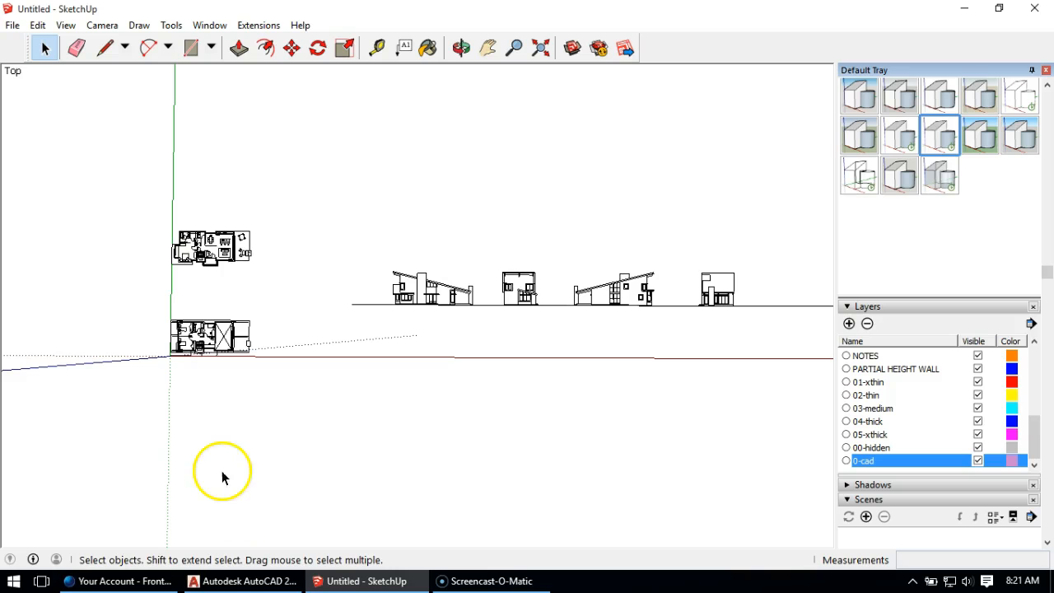
# Step: Inspect the raised box-shaped object nested inside the group of the floor plan farther from the origin
pyautogui.moveTo(330, 419); pyautogui.dragTo(340, 251, button='middle')
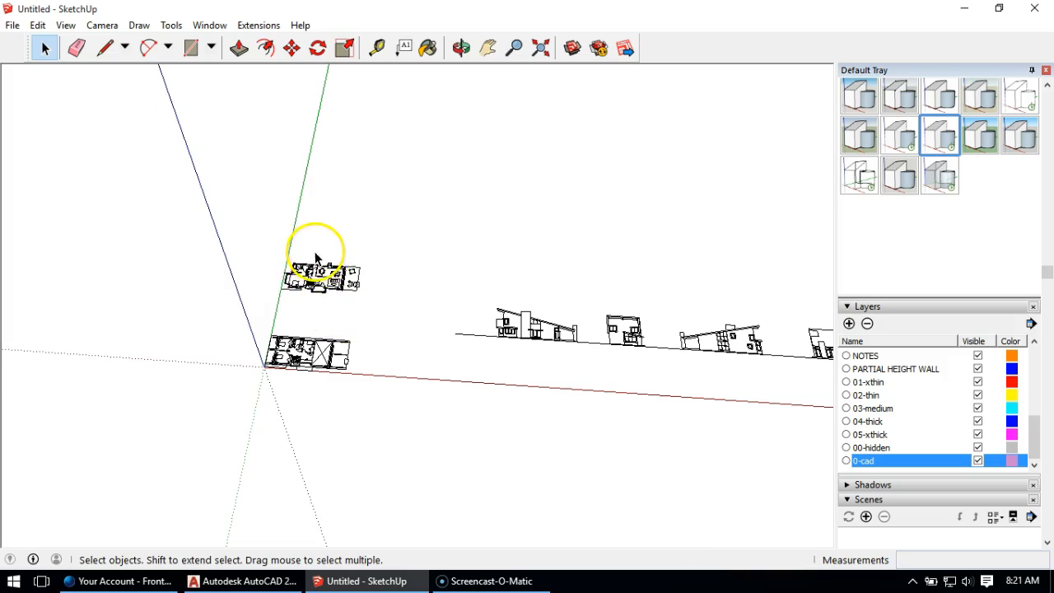
pyautogui.scroll(1, 316, 258)
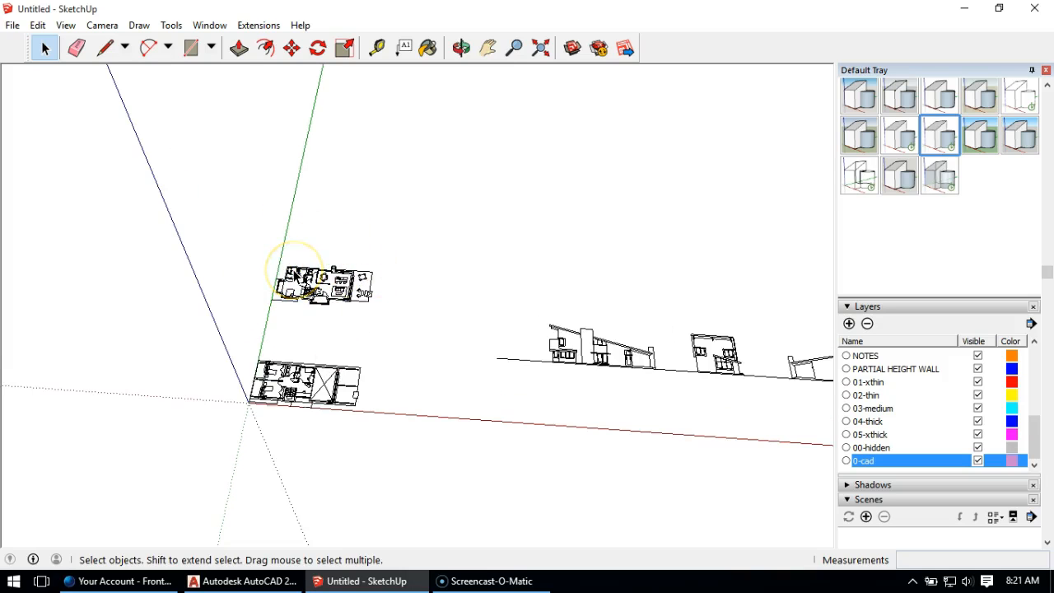
pyautogui.scroll(4, 323, 265)
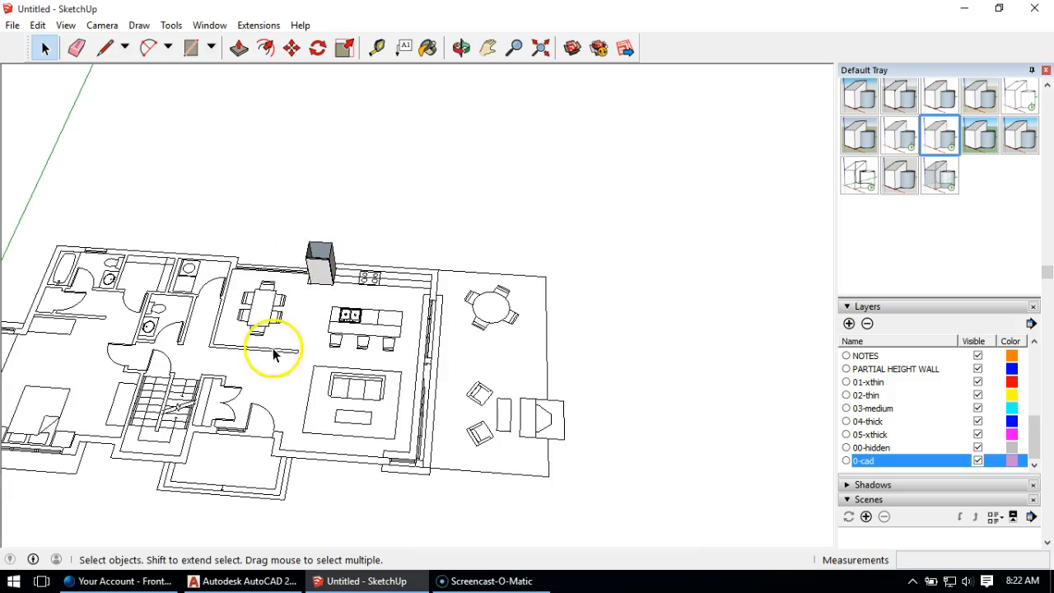
pyautogui.doubleClick(322, 272)
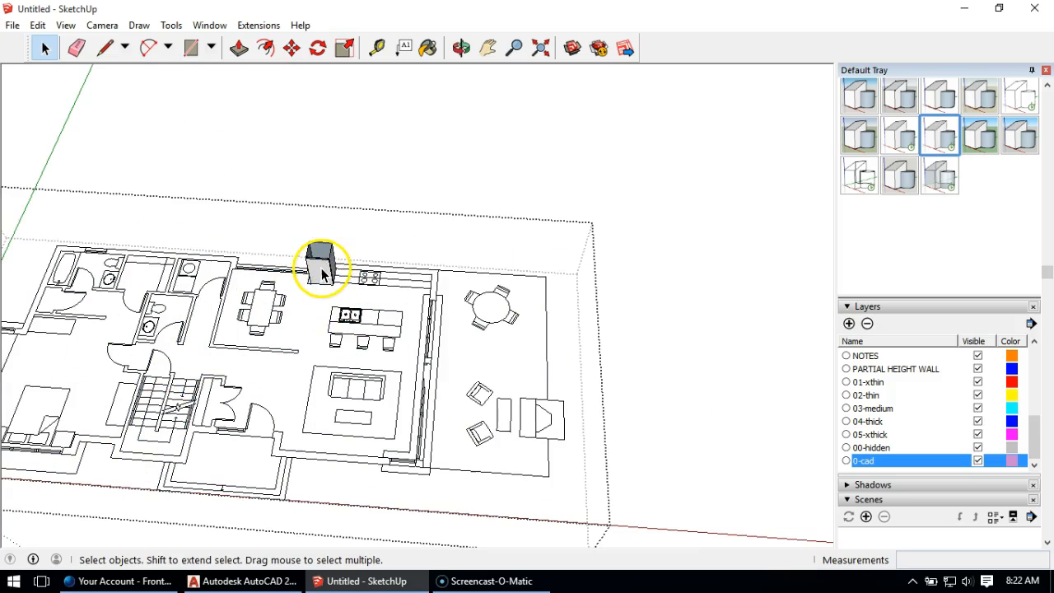
pyautogui.doubleClick(313, 269)
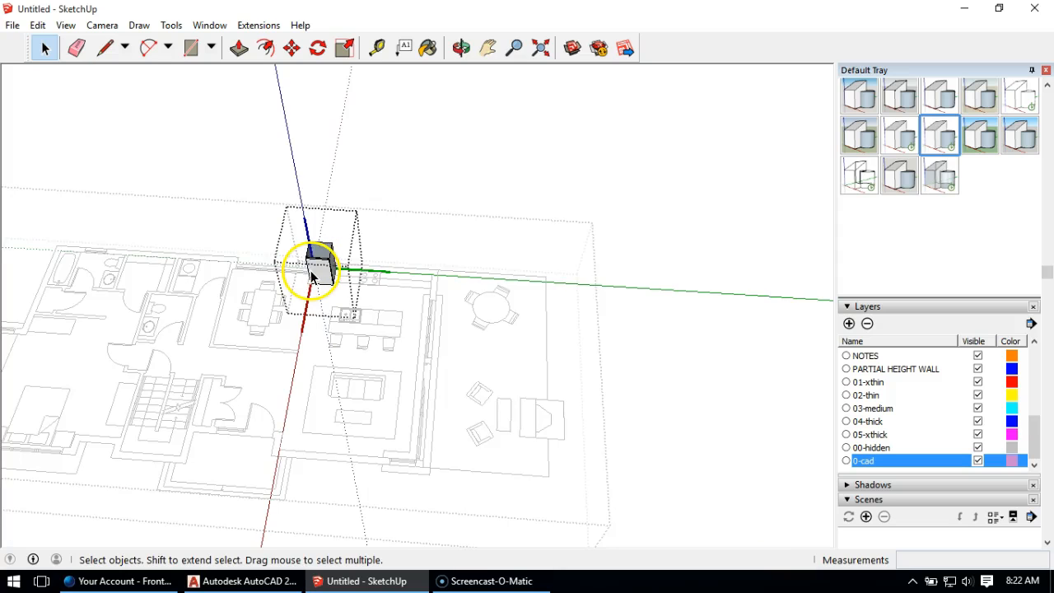
pyautogui.click(259, 221)
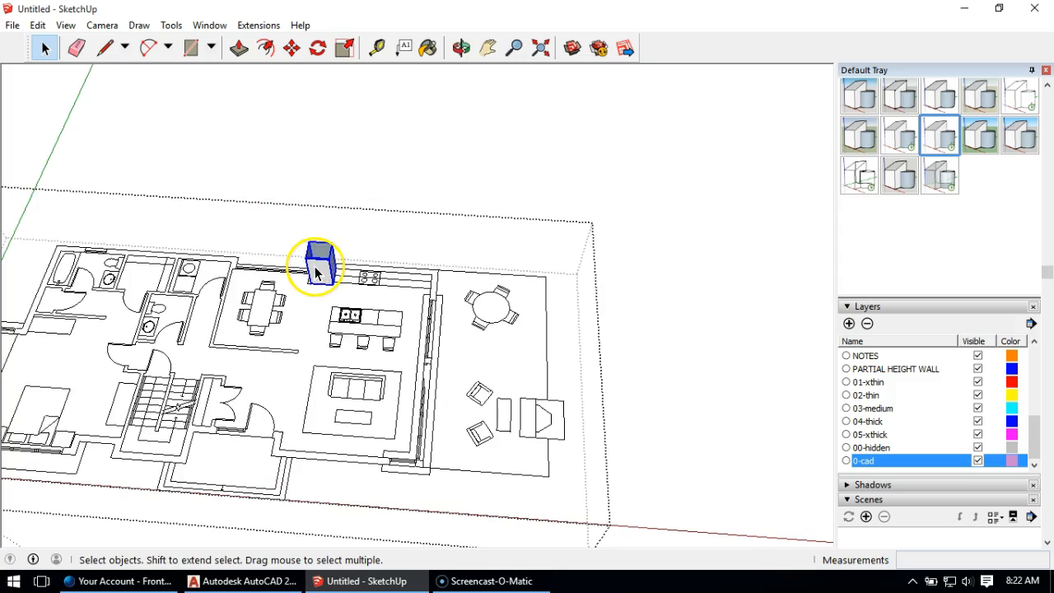
# Step: Look over the two floor plans and the row of elevations from several angles
pyautogui.scroll(-5, 560, 278)
pyautogui.moveTo(541, 278)
pyautogui.mouseDown(button='middle')
pyautogui.moveTo(430, 250)
pyautogui.moveTo(393, 278)
pyautogui.moveTo(511, 266)
pyautogui.moveTo(480, 292)
pyautogui.moveTo(382, 297)
pyautogui.mouseUp(button='middle')
pyautogui.scroll(-2, 479, 284)
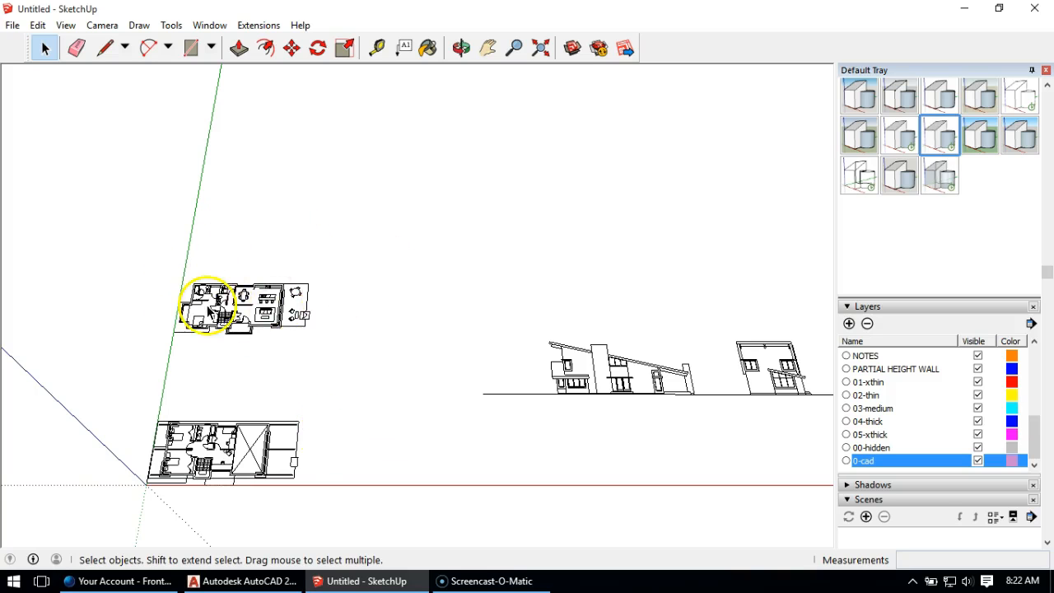
pyautogui.scroll(-2, 242, 290)
pyautogui.moveTo(242, 290); pyautogui.dragTo(376, 308, button='middle')
pyautogui.moveTo(225, 242); pyautogui.dragTo(434, 258, button='middle')
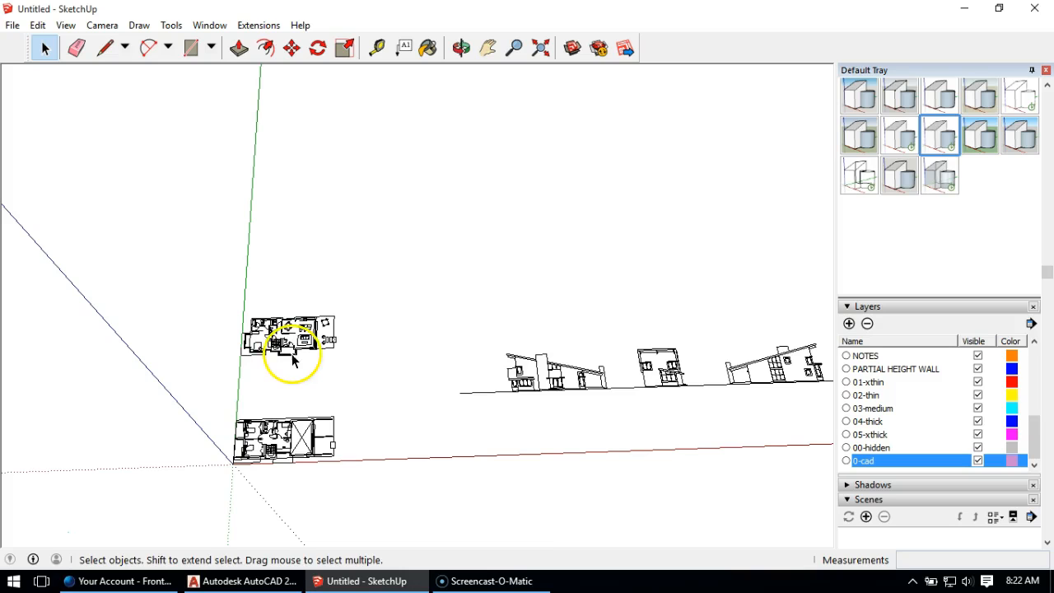
pyautogui.moveTo(461, 349); pyautogui.dragTo(264, 302, button='middle')
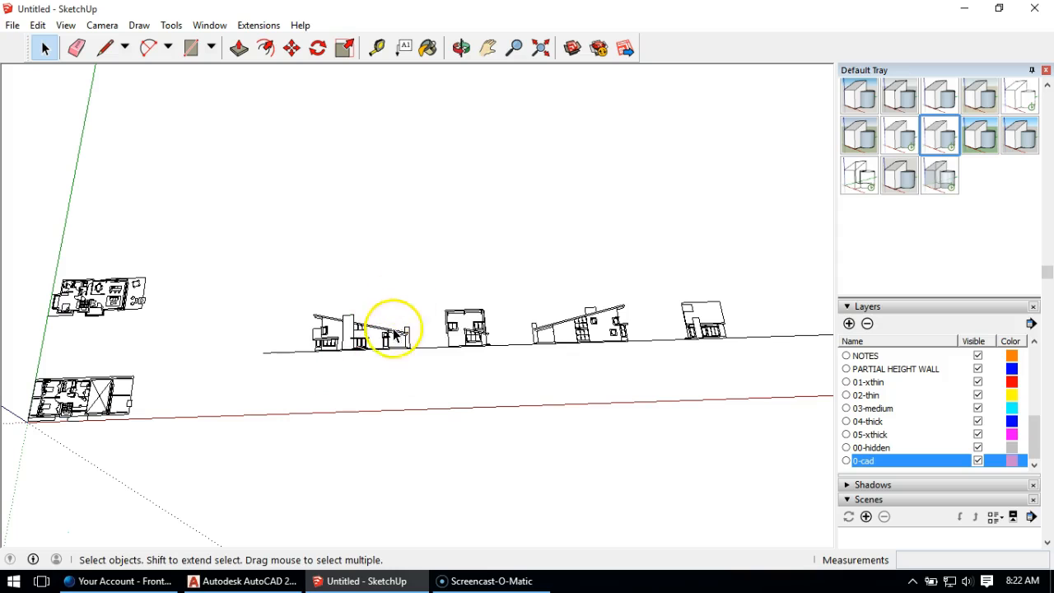
pyautogui.moveTo(387, 247); pyautogui.dragTo(389, 150, button='middle')
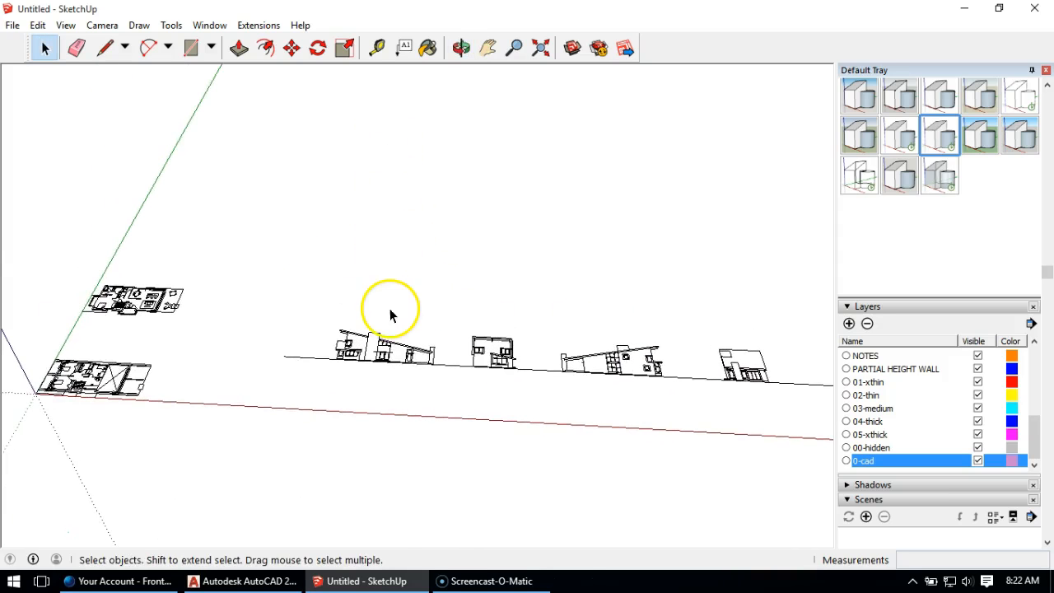
# Step: Rotate all four elevations together 90 degrees about the red axis so they stand upright, pivoting on the ground line's end nearest the floor plans
pyautogui.scroll(-1, 392, 314)
pyautogui.moveTo(313, 290); pyautogui.dragTo(781, 420)
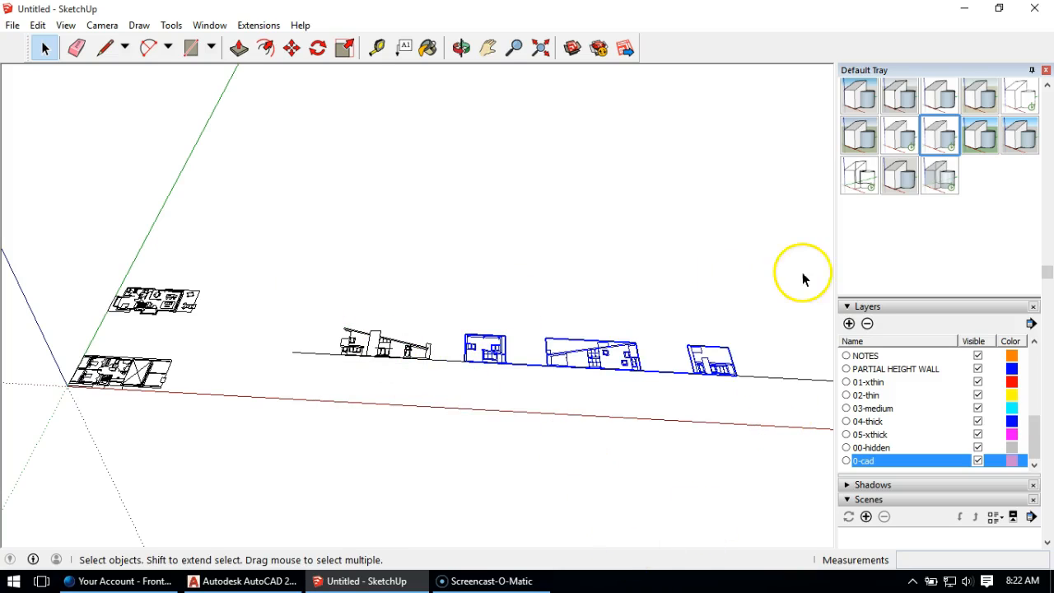
pyautogui.keyDown('shift'); pyautogui.click(373, 344); pyautogui.keyUp('shift')
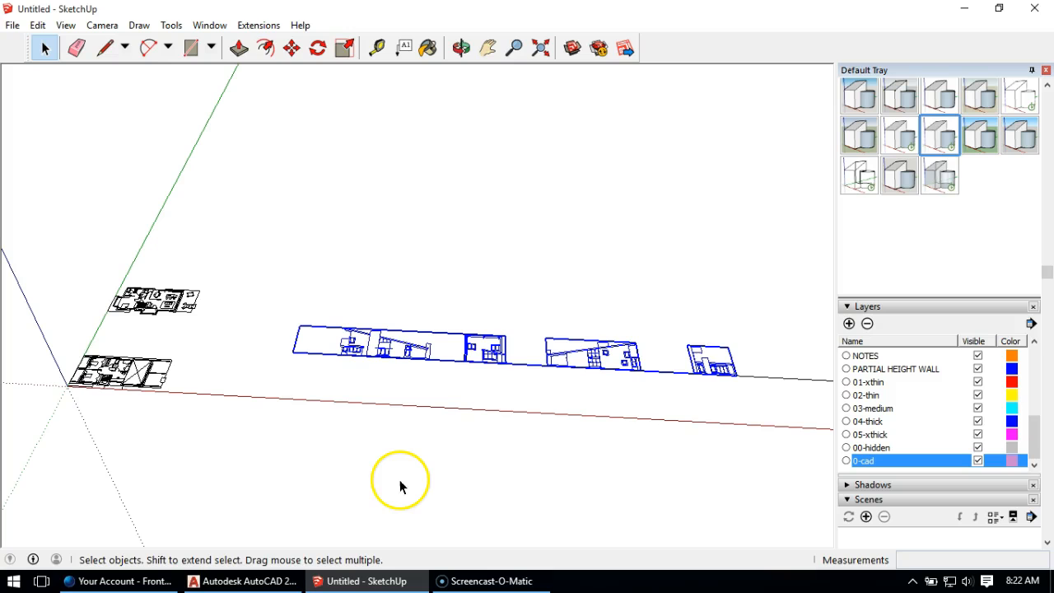
pyautogui.click(318, 48)
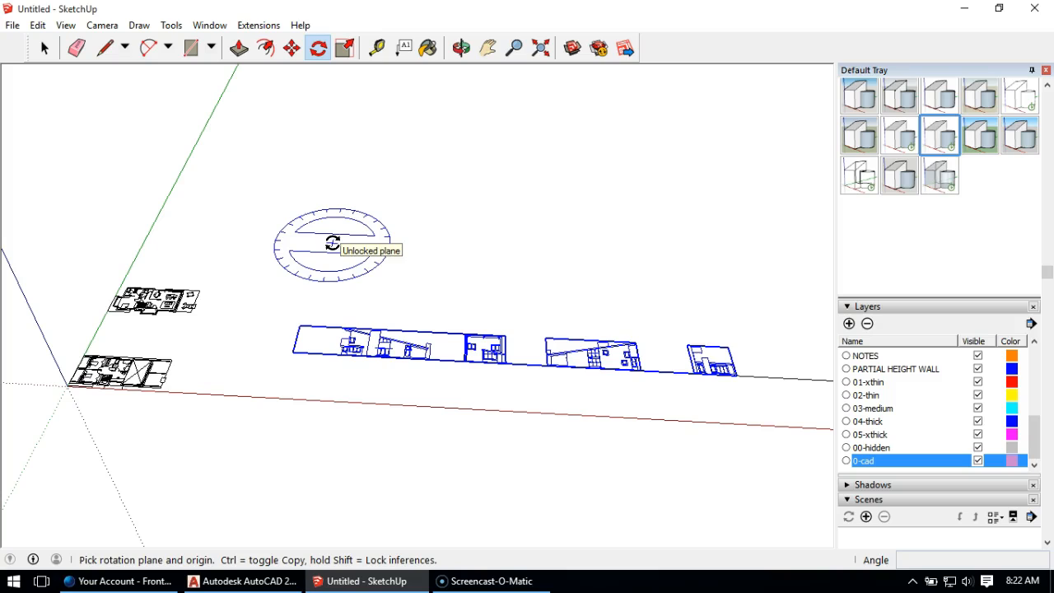
pyautogui.press('Left')
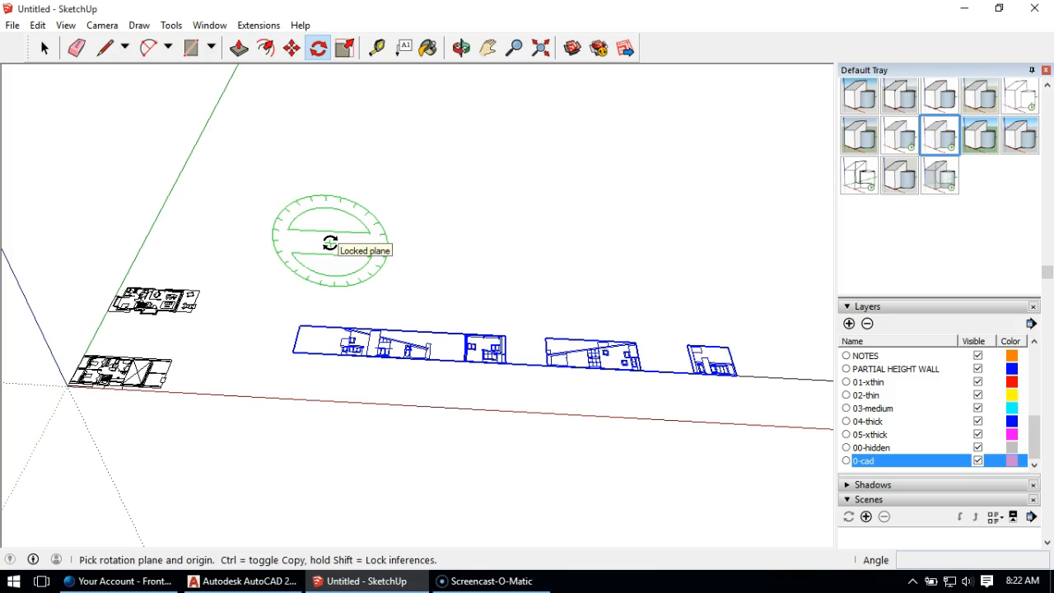
pyautogui.press('Right')
pyautogui.click(326, 241)
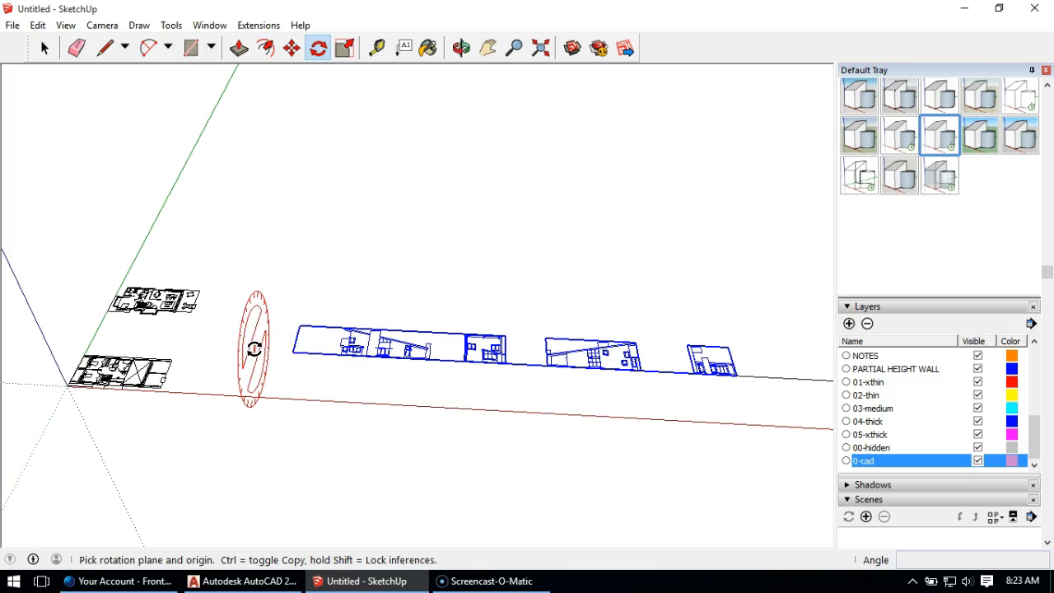
pyautogui.press('Up')
pyautogui.press('Right')
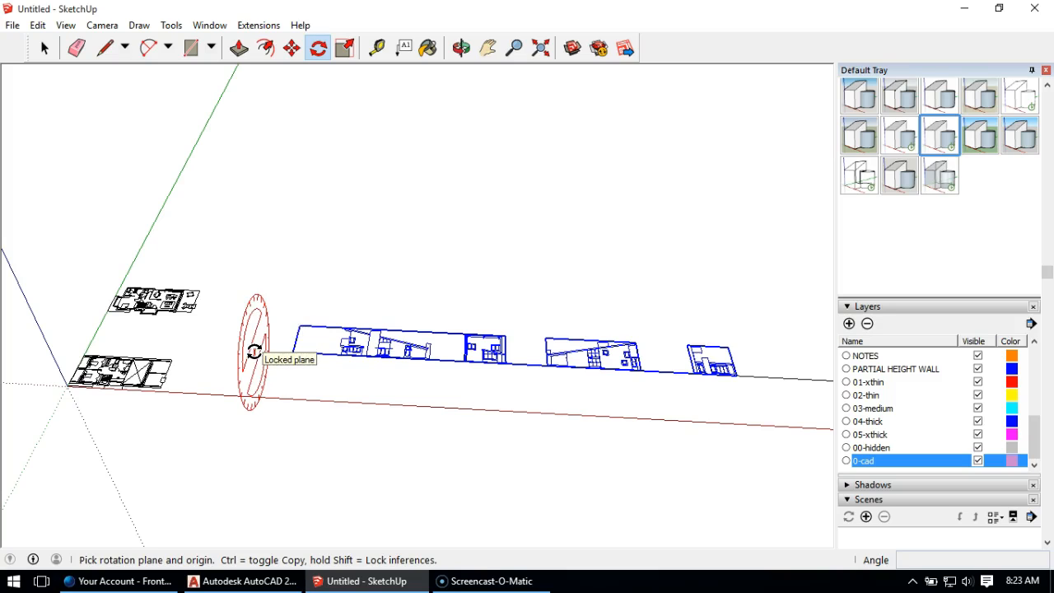
pyautogui.click(297, 353)
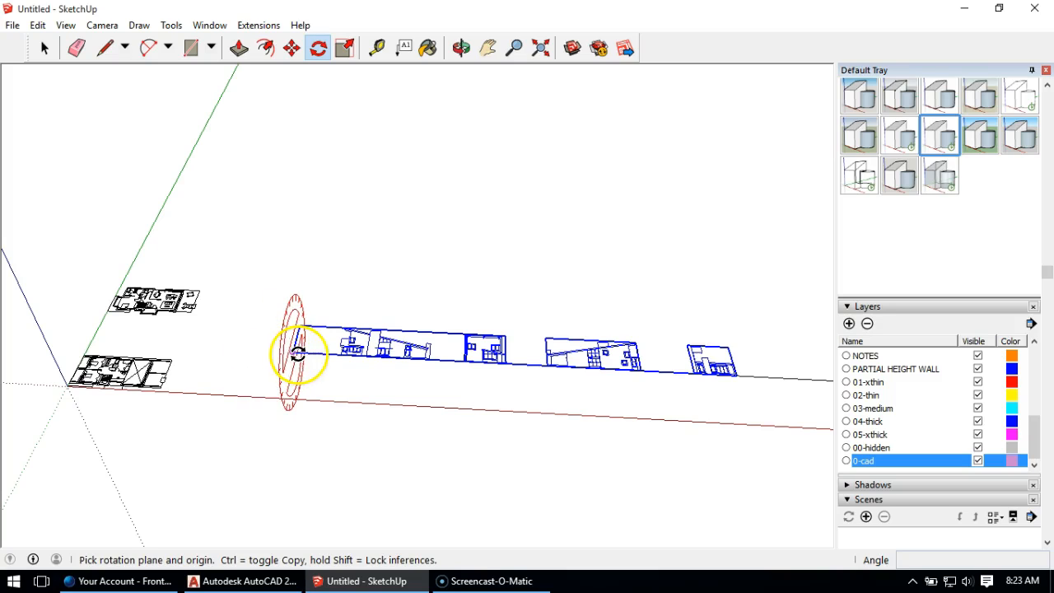
pyautogui.click(292, 353)
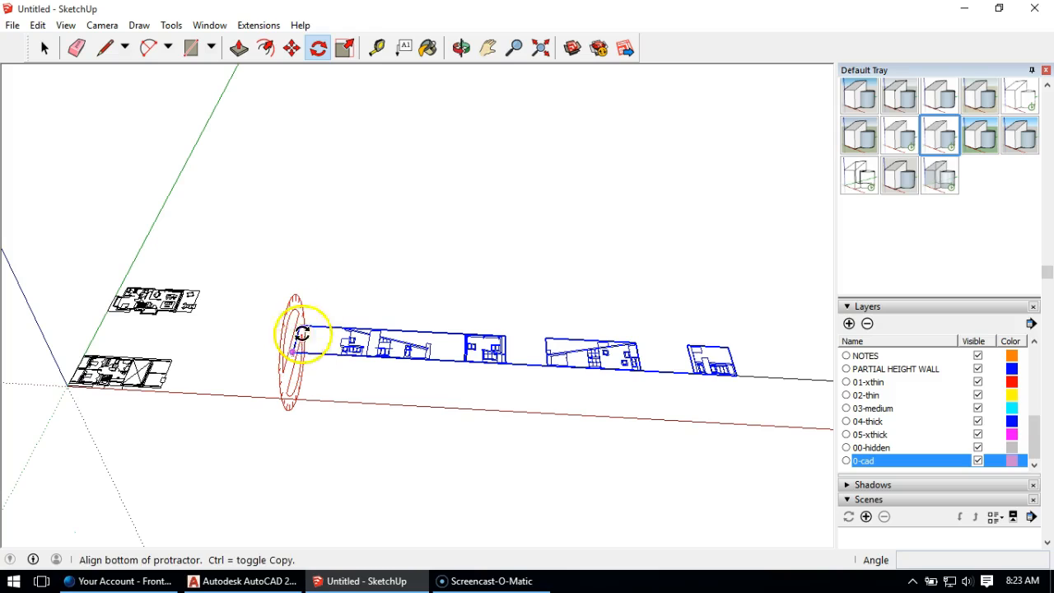
pyautogui.click(323, 261)
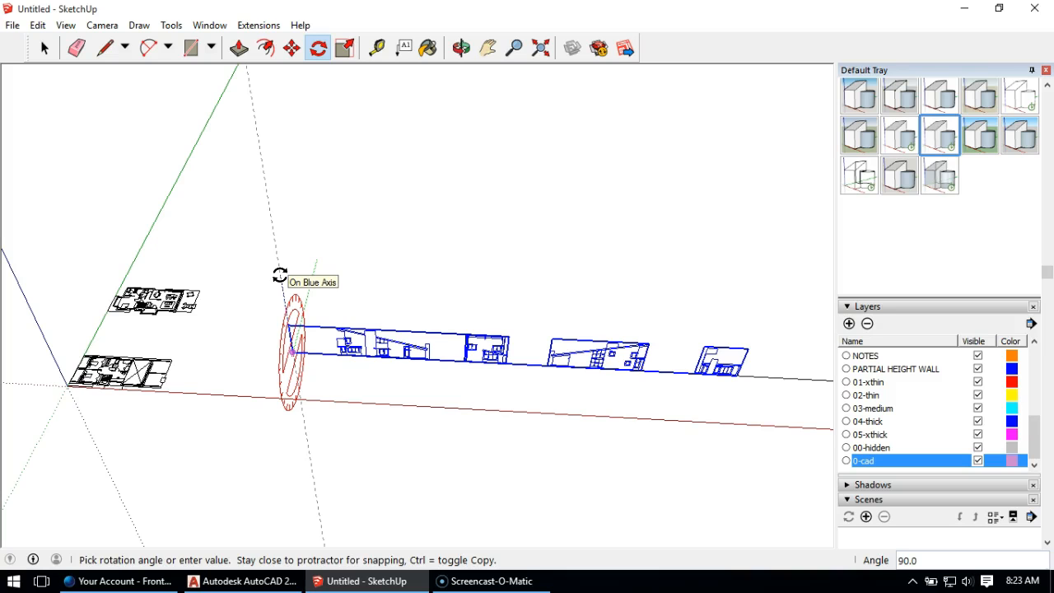
pyautogui.click(280, 274)
pyautogui.moveTo(341, 445); pyautogui.dragTo(336, 346, button='middle')
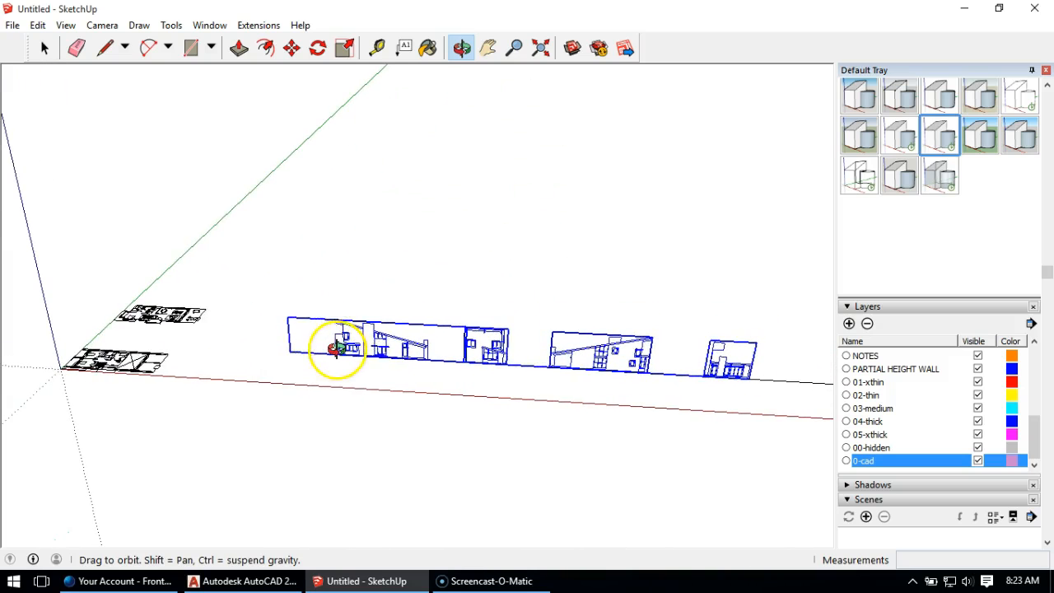
pyautogui.click(45, 48)
pyautogui.click(452, 296)
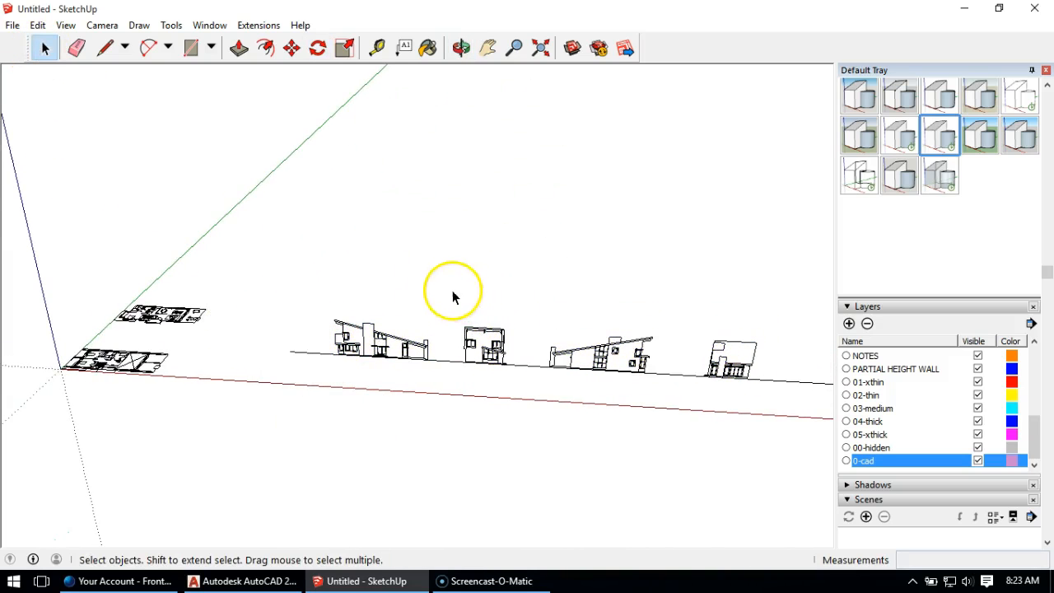
# Step: Move the elevation nearest the floor plans onto the plan farther from the origin, snapping its wall's base corner to the matching long-side wall corner
pyautogui.moveTo(404, 299); pyautogui.dragTo(527, 354, button='middle')
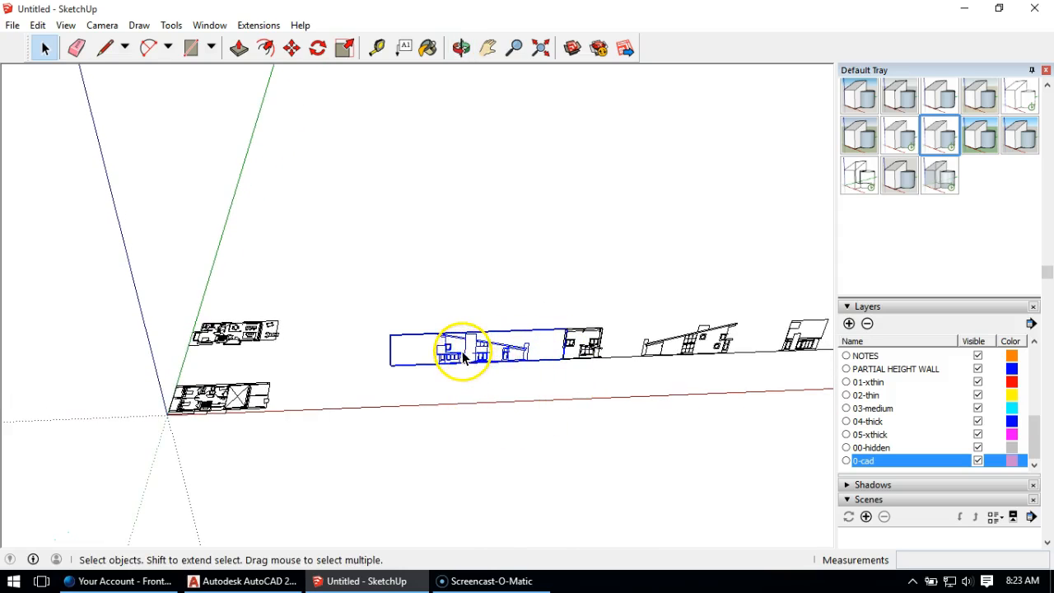
pyautogui.click(292, 49)
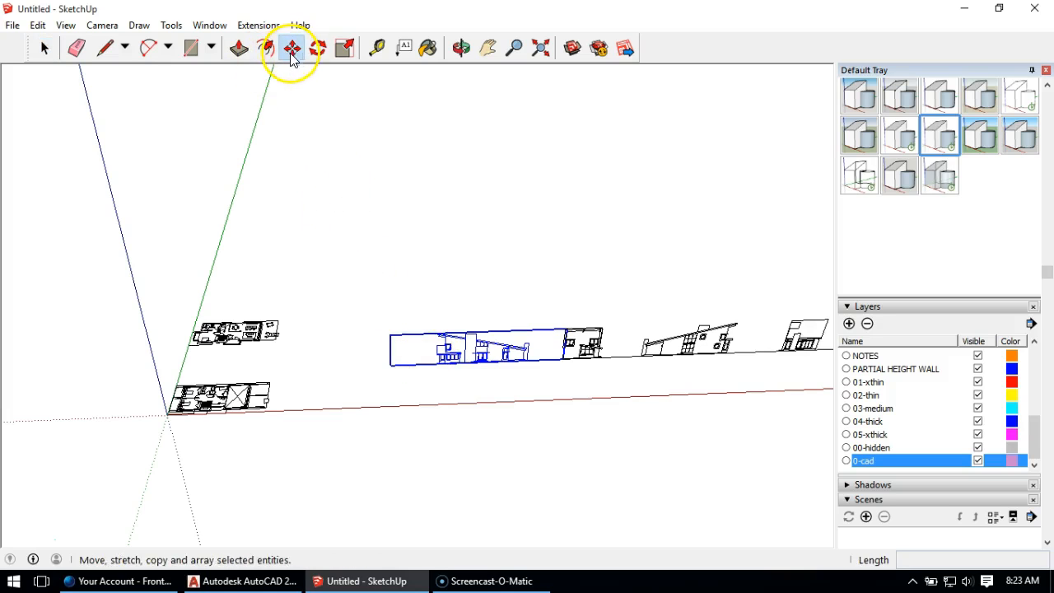
pyautogui.scroll(1, 474, 350)
pyautogui.scroll(8, 474, 350)
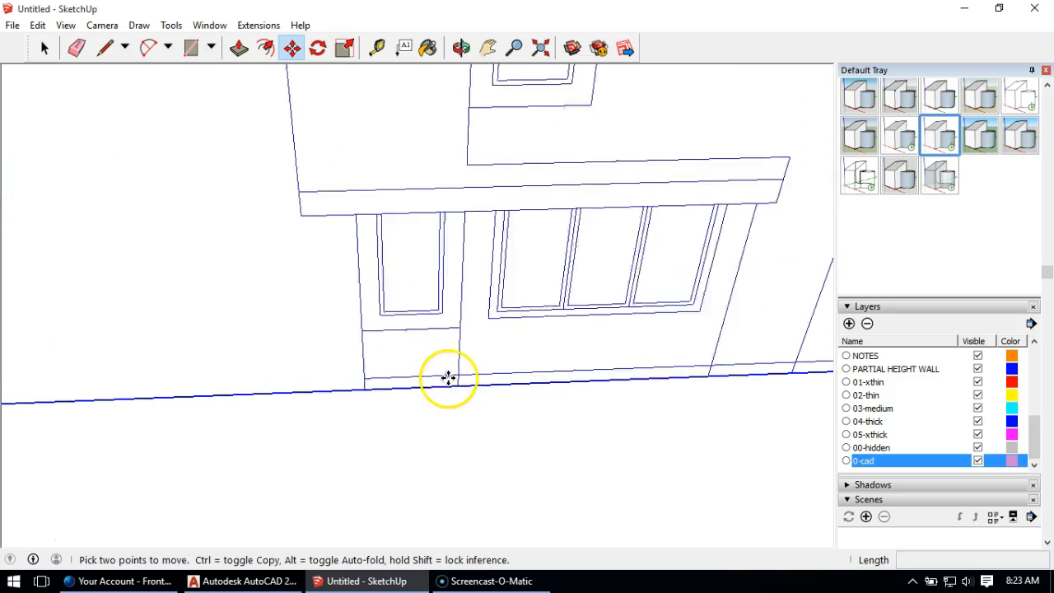
pyautogui.scroll(3, 448, 377)
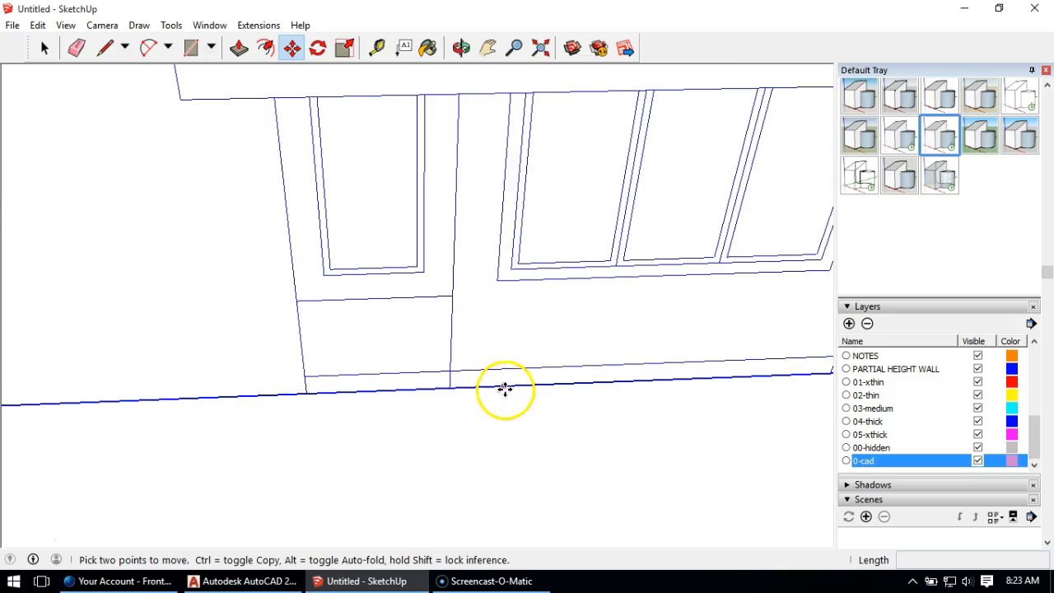
pyautogui.click(450, 388)
pyautogui.scroll(-8, 478, 360)
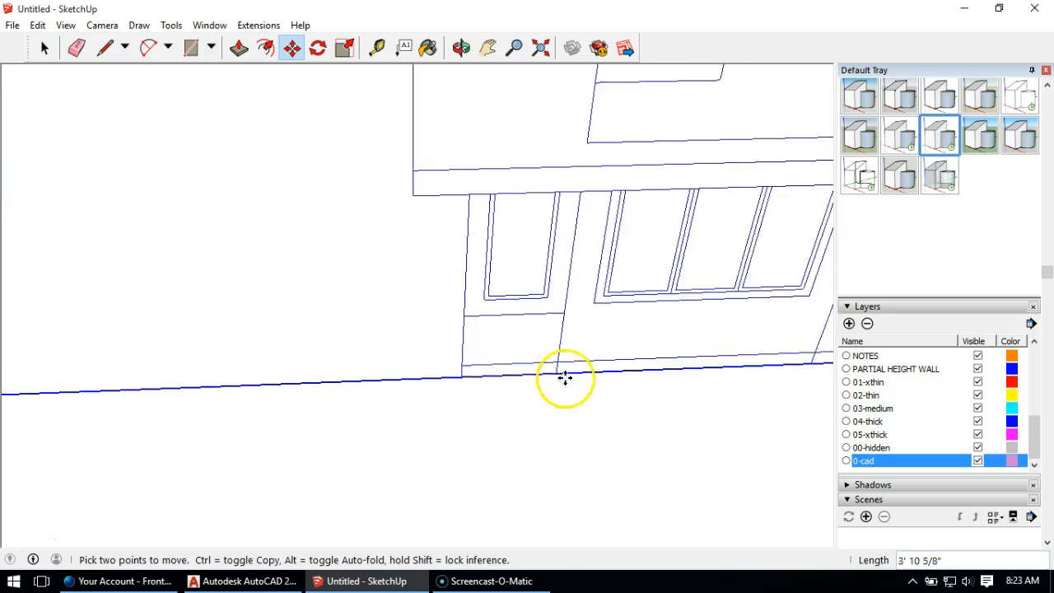
pyautogui.scroll(-2, 598, 364)
pyautogui.scroll(6, 33, 274)
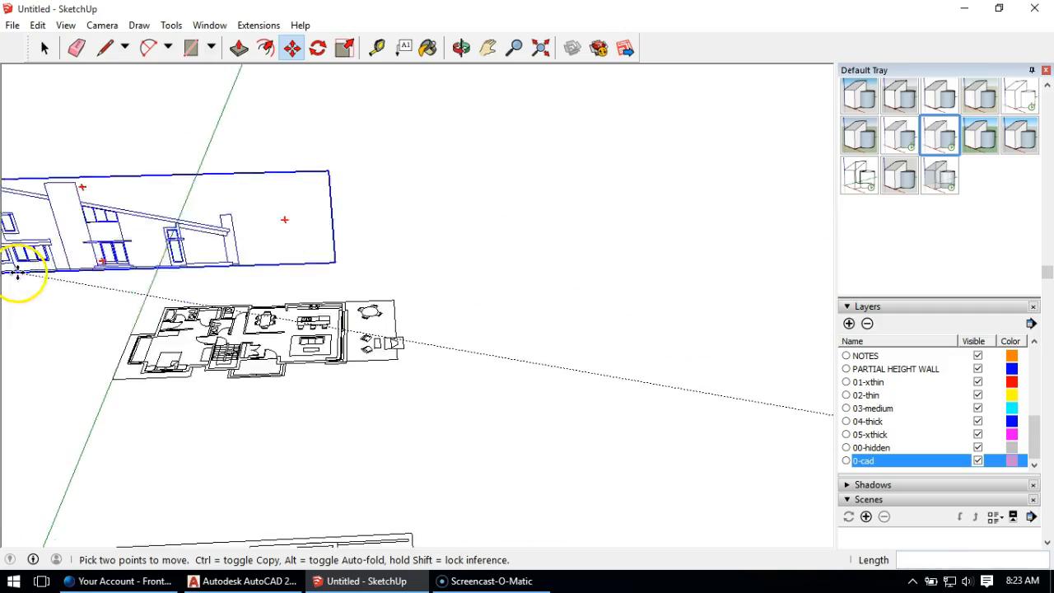
pyautogui.moveTo(151, 356); pyautogui.dragTo(348, 419, button='middle')
pyautogui.click(340, 463)
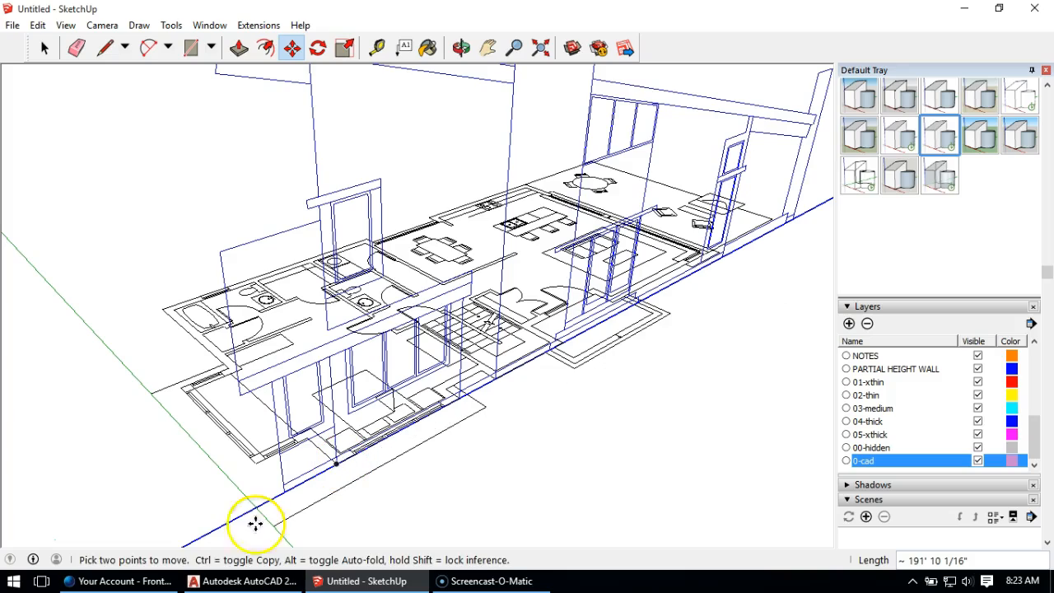
pyautogui.scroll(-7, 255, 412)
# Step: Rotate the nearest remaining elevation, the narrow one, 90 degrees about the vertical axis so it runs parallel to the green axis
pyautogui.moveTo(493, 346); pyautogui.dragTo(767, 340, button='middle')
pyautogui.moveTo(682, 357); pyautogui.dragTo(783, 268, button='middle')
pyautogui.press('m')
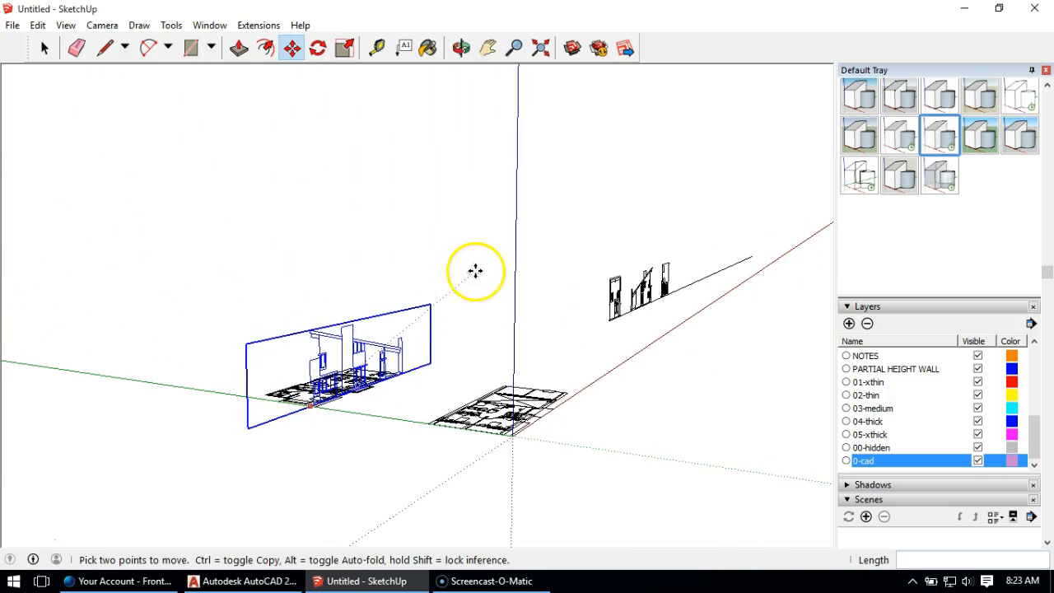
pyautogui.moveTo(560, 273); pyautogui.dragTo(420, 332, button='middle')
pyautogui.scroll(3, 440, 278)
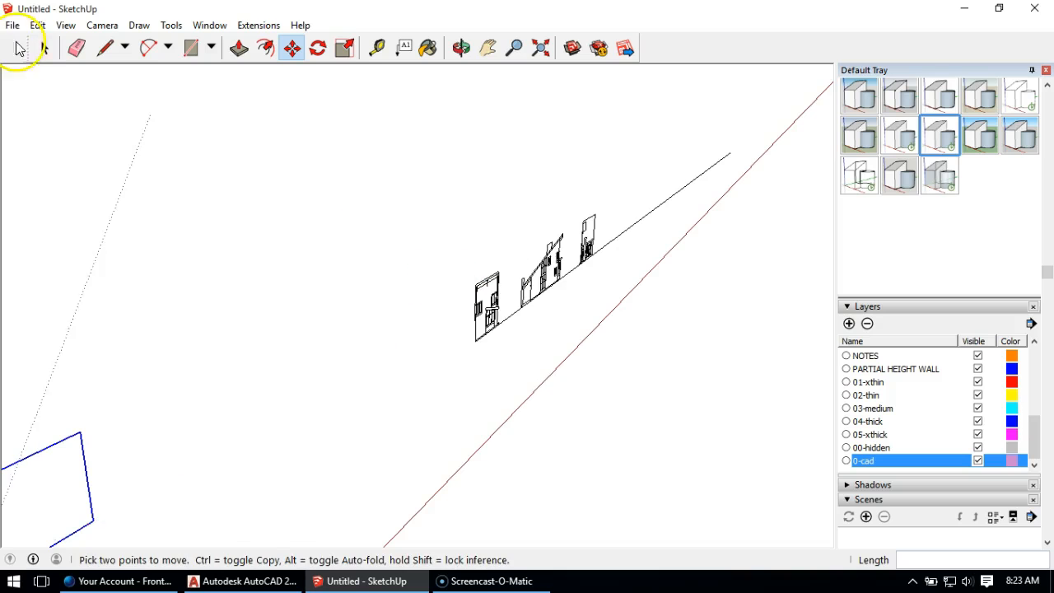
pyautogui.scroll(-2, 483, 293)
pyautogui.click(45, 48)
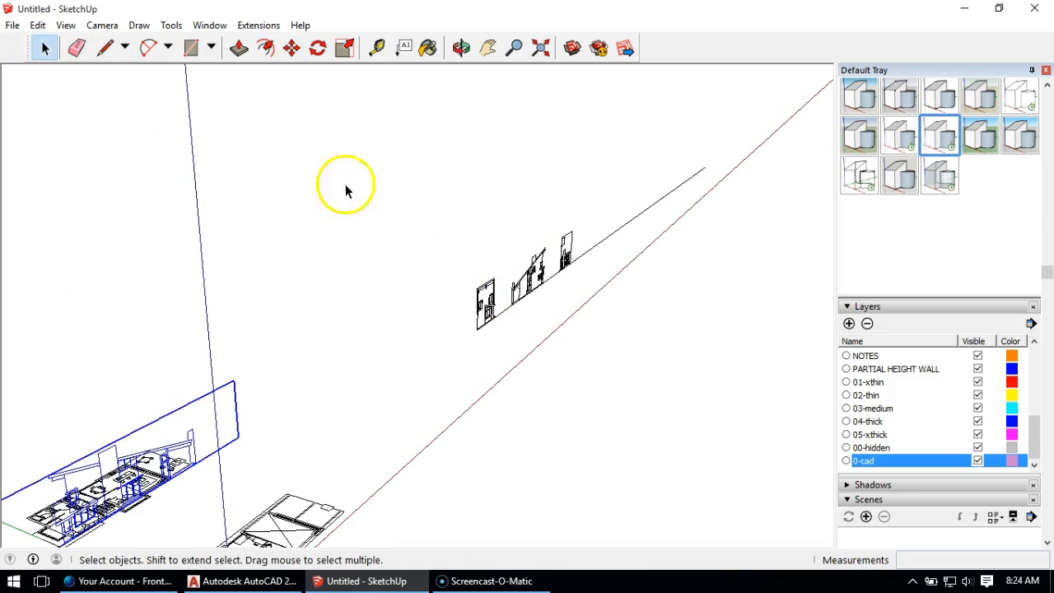
pyautogui.click(478, 305)
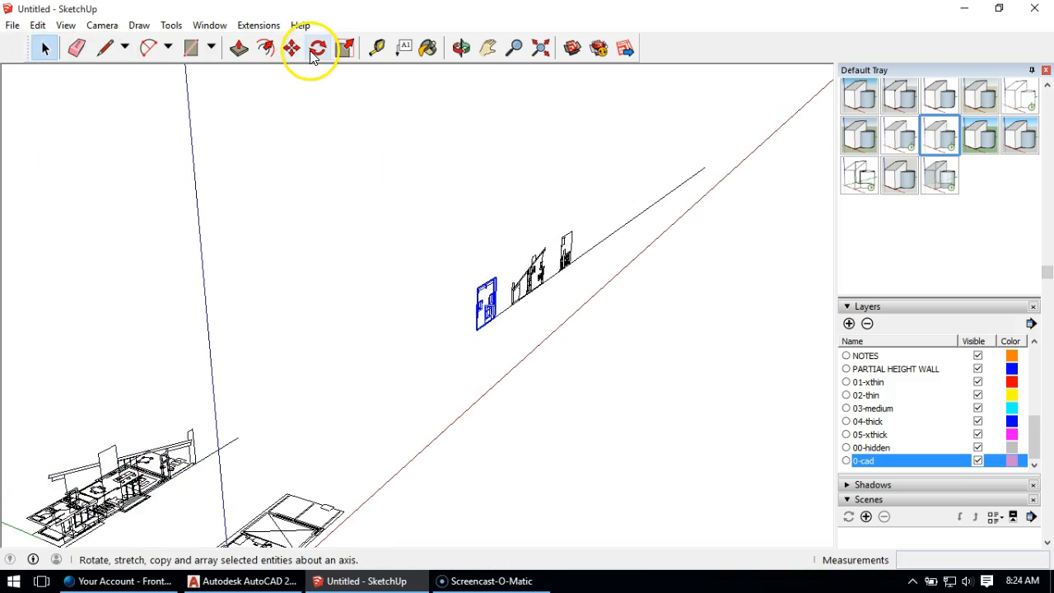
pyautogui.click(315, 52)
pyautogui.click(466, 351)
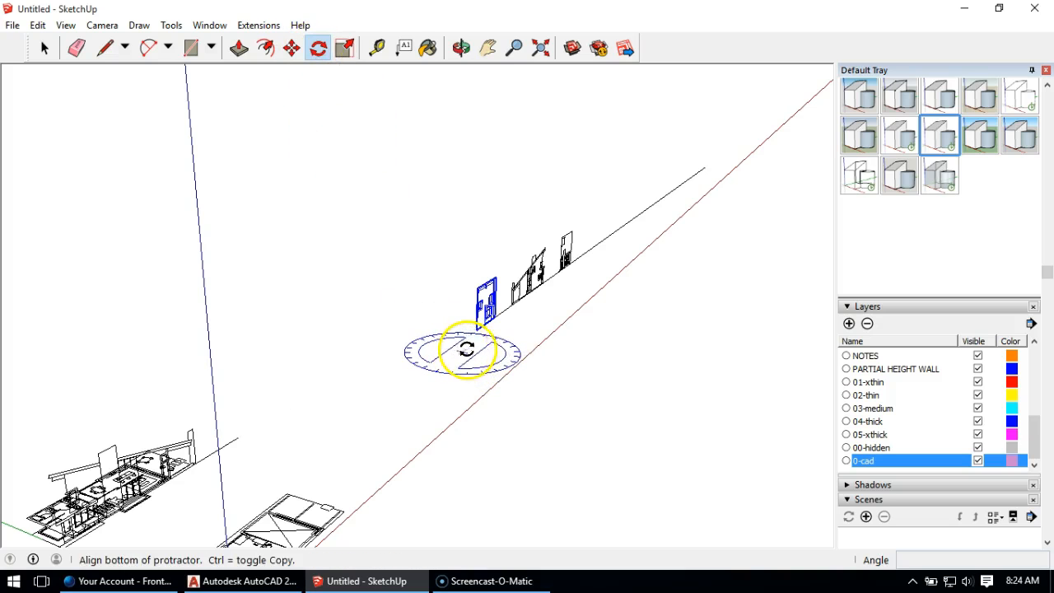
pyautogui.click(501, 329)
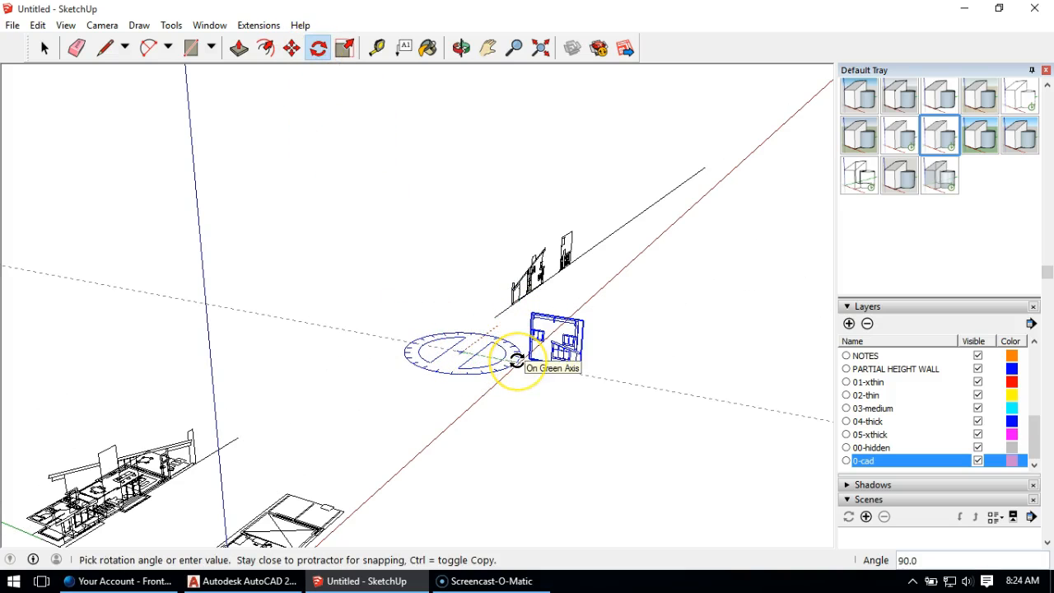
pyautogui.click(517, 360)
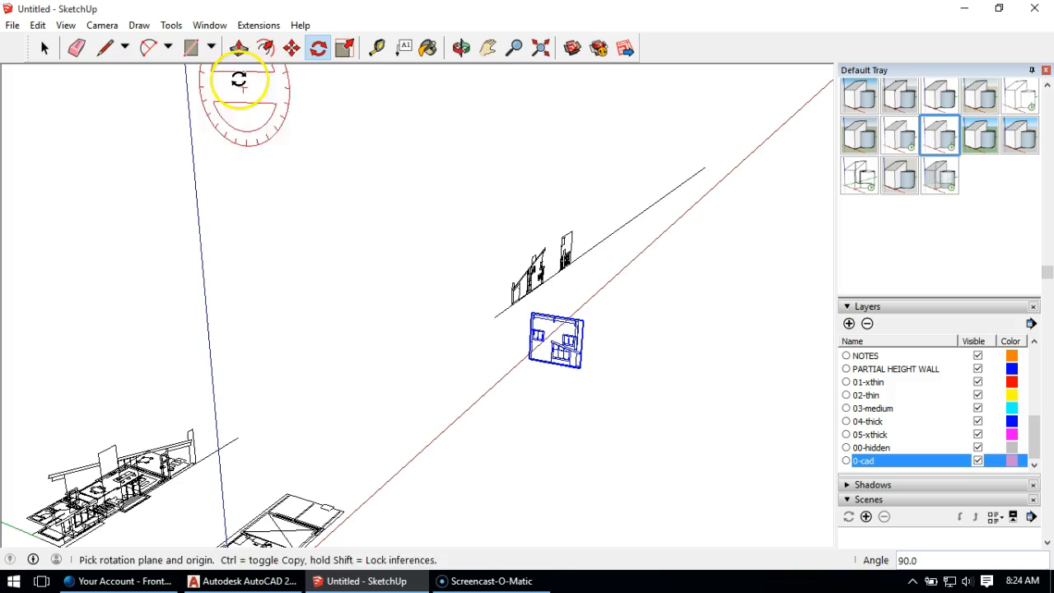
# Step: Move the narrow elevation by its wall's base corner onto the matching exterior wall corner at the floor plan's end near the green axis
pyautogui.click(292, 48)
pyautogui.scroll(6, 532, 353)
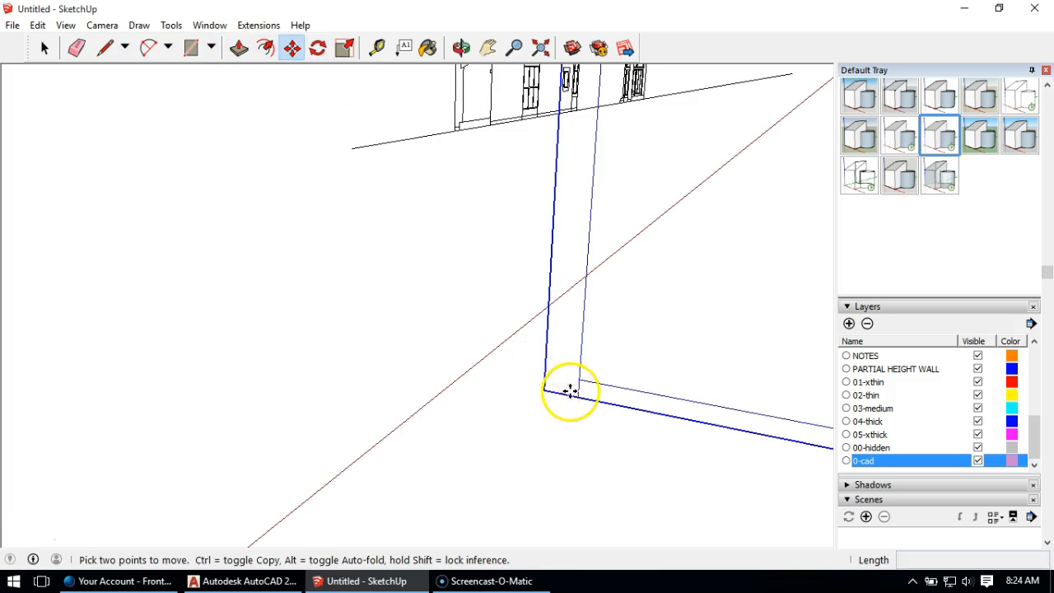
pyautogui.click(581, 398)
pyautogui.scroll(-10, 553, 382)
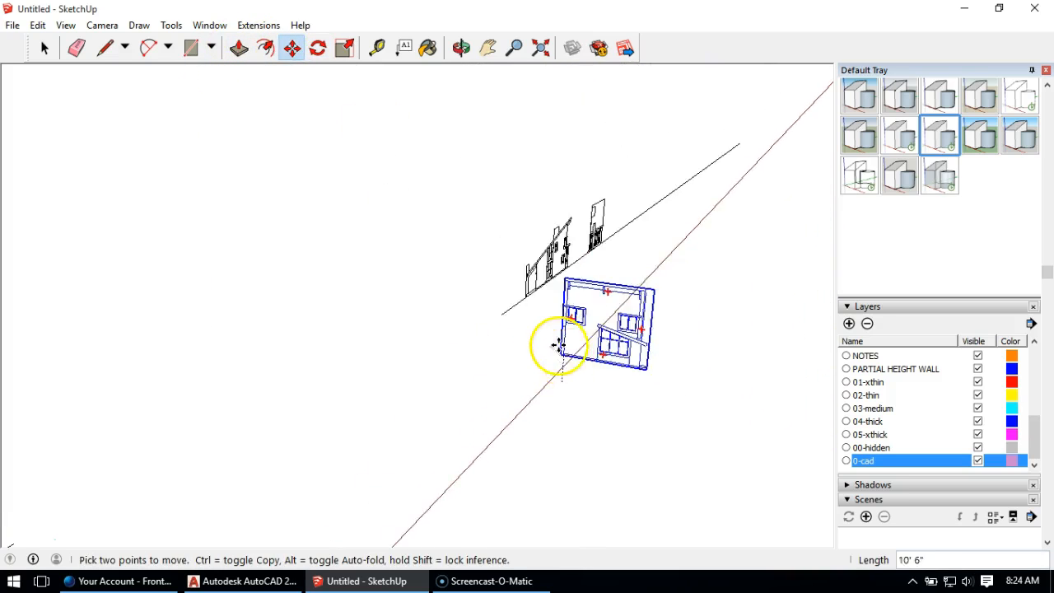
pyautogui.moveTo(386, 360); pyautogui.dragTo(424, 372, button='middle')
pyautogui.scroll(8, 438, 384)
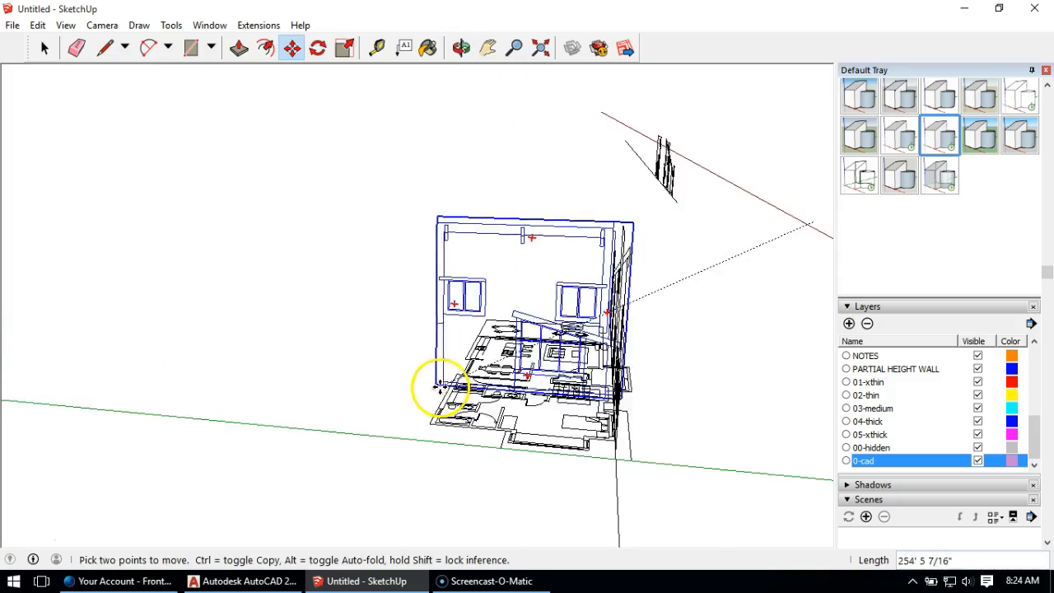
pyautogui.scroll(-3, 439, 432)
pyautogui.scroll(10, 419, 424)
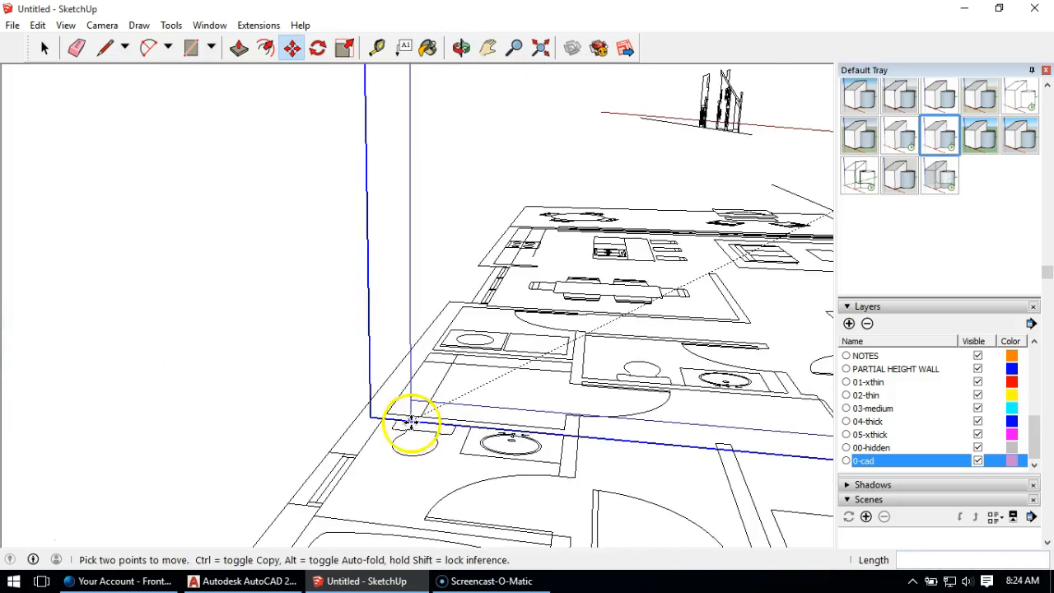
pyautogui.scroll(-5, 360, 422)
pyautogui.click(338, 449)
# Step: Rotate the remaining long sloped-roof elevation half a turn about the vertical axis so it faces the opposite way
pyautogui.moveTo(267, 304); pyautogui.dragTo(333, 304, button='middle')
pyautogui.scroll(-7, 329, 319)
pyautogui.keyDown('shift'); pyautogui.moveTo(473, 248); pyautogui.dragTo(327, 252, button='middle'); pyautogui.keyUp('shift')
pyautogui.scroll(1, 611, 240)
pyautogui.scroll(3, 610, 255)
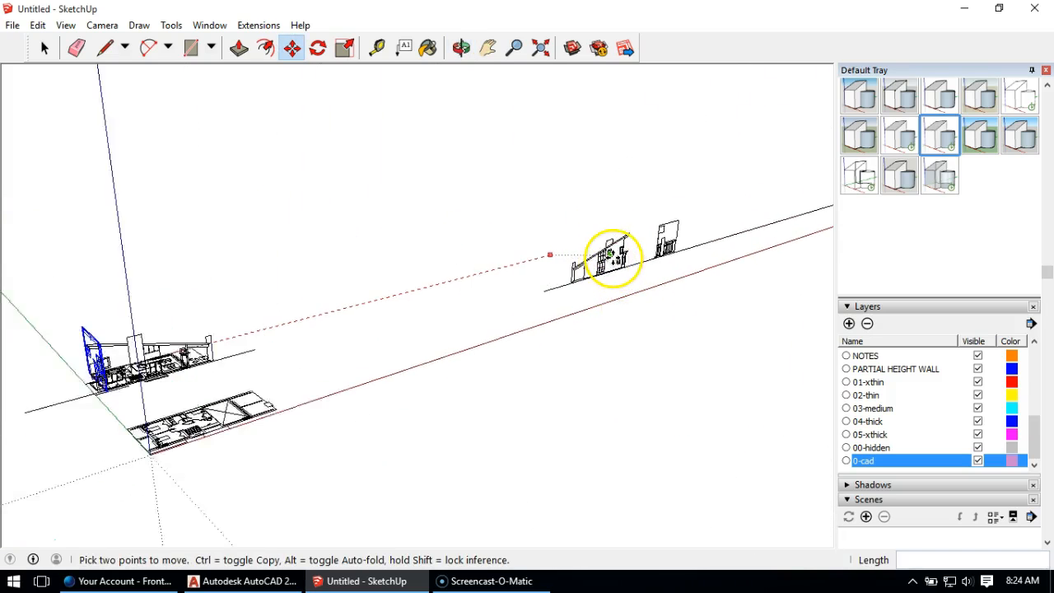
pyautogui.click(45, 48)
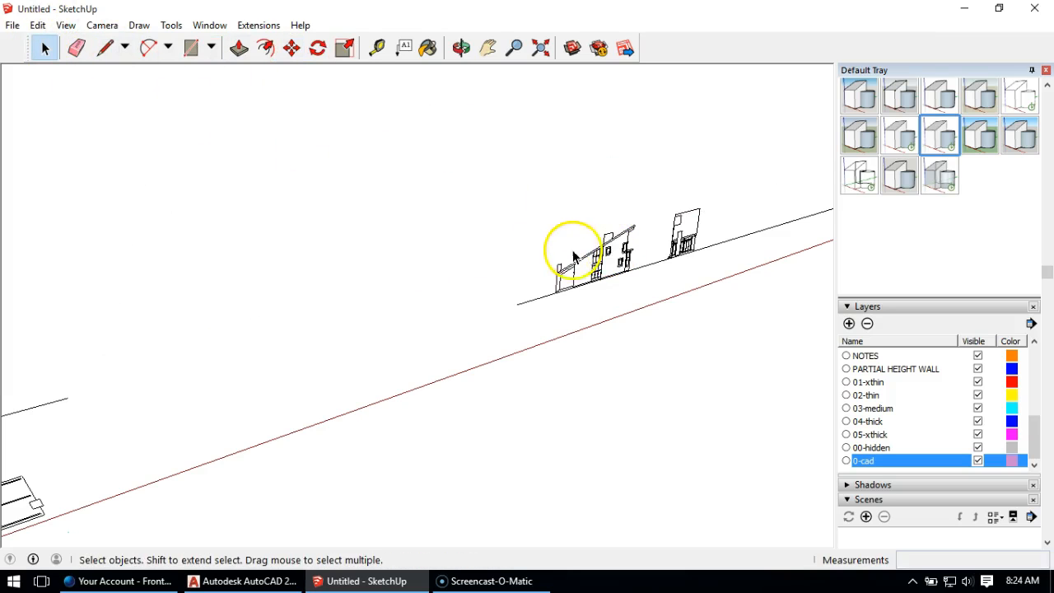
pyautogui.click(318, 48)
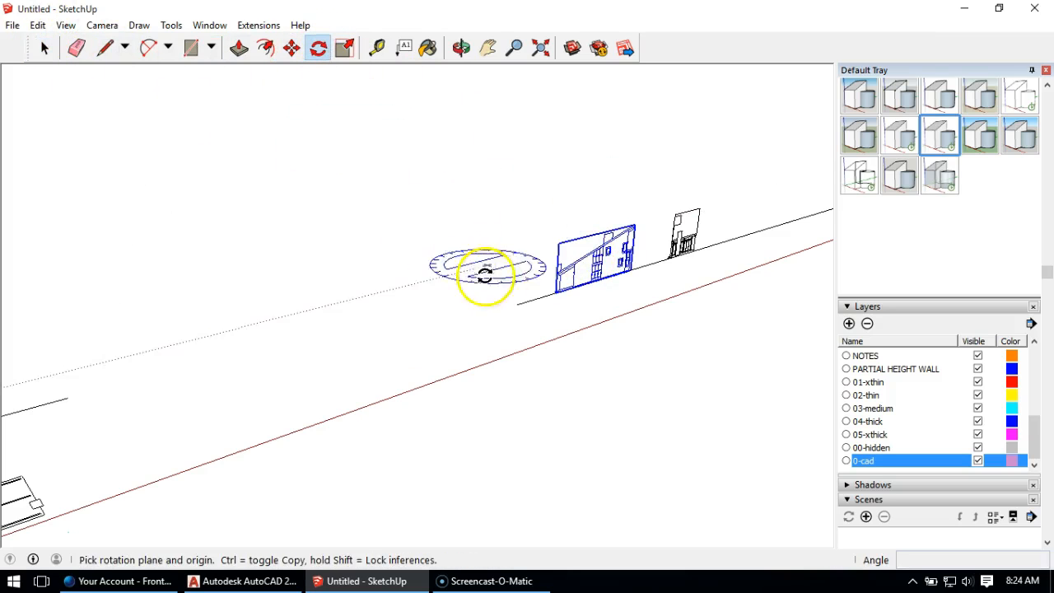
pyautogui.click(506, 329)
pyautogui.click(635, 287)
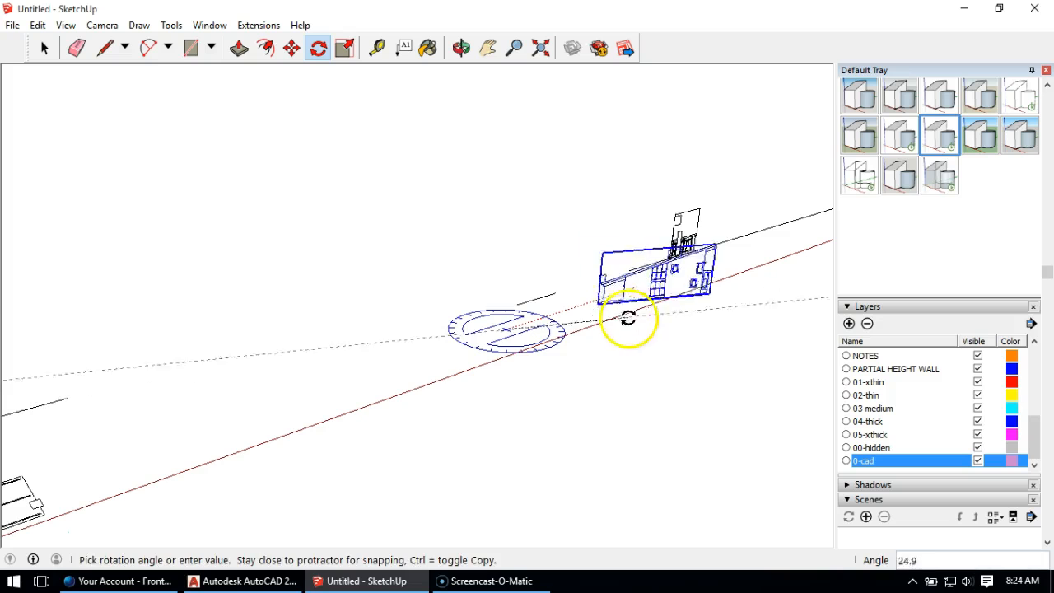
pyautogui.click(447, 350)
pyautogui.moveTo(250, 373); pyautogui.dragTo(812, 341, button='middle')
# Step: Move the long sloped-roof elevation by its wall's base corner onto the matching corner along the floor plan's opposite long side
pyautogui.scroll(3, 576, 282)
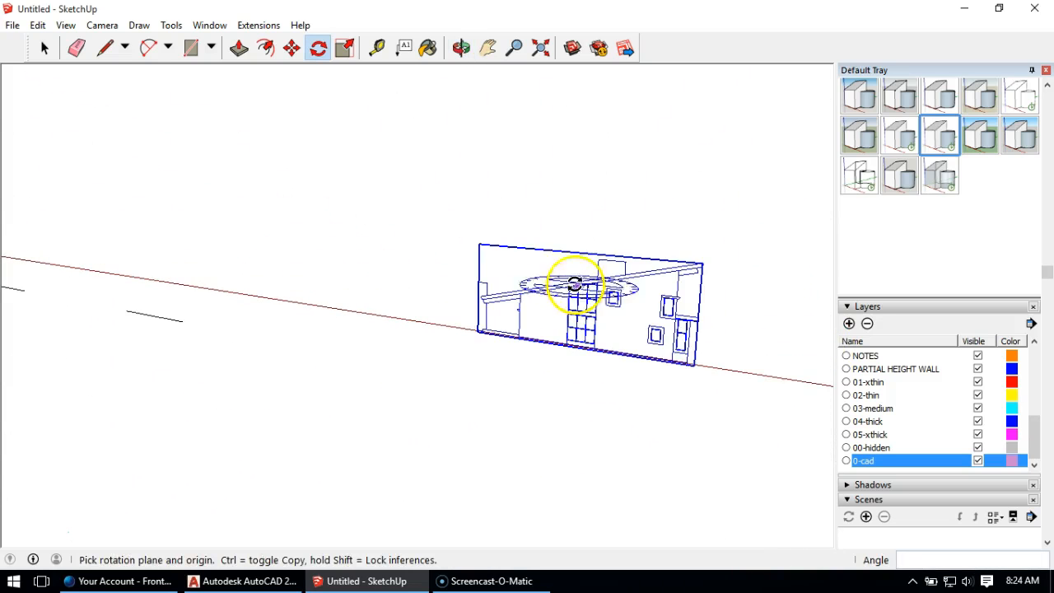
pyautogui.click(291, 48)
pyautogui.scroll(4, 640, 308)
pyautogui.scroll(3, 686, 402)
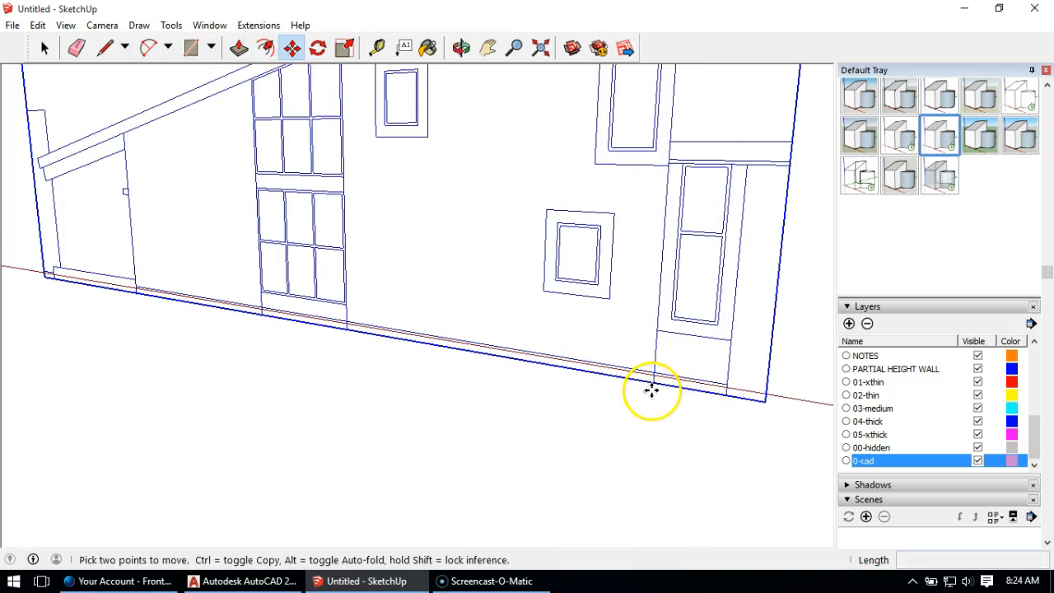
pyautogui.click(653, 382)
pyautogui.scroll(-8, 491, 283)
pyautogui.scroll(2, 691, 307)
pyautogui.scroll(5, 701, 437)
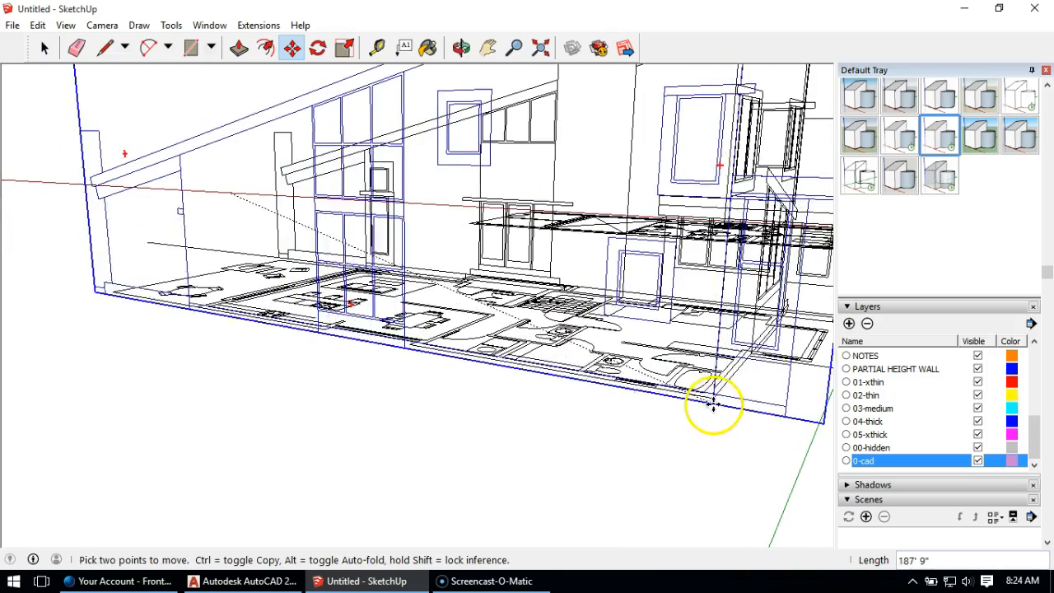
pyautogui.click(713, 398)
# Step: Rotate the last elevation in the row 90 degrees about the vertical axis so it runs parallel to the green axis
pyautogui.scroll(-7, 370, 301)
pyautogui.keyDown('shift'); pyautogui.moveTo(399, 193); pyautogui.dragTo(141, 235, button='middle'); pyautogui.keyUp('shift')
pyautogui.moveTo(483, 156); pyautogui.dragTo(286, 235, button='middle')
pyautogui.click(44, 47)
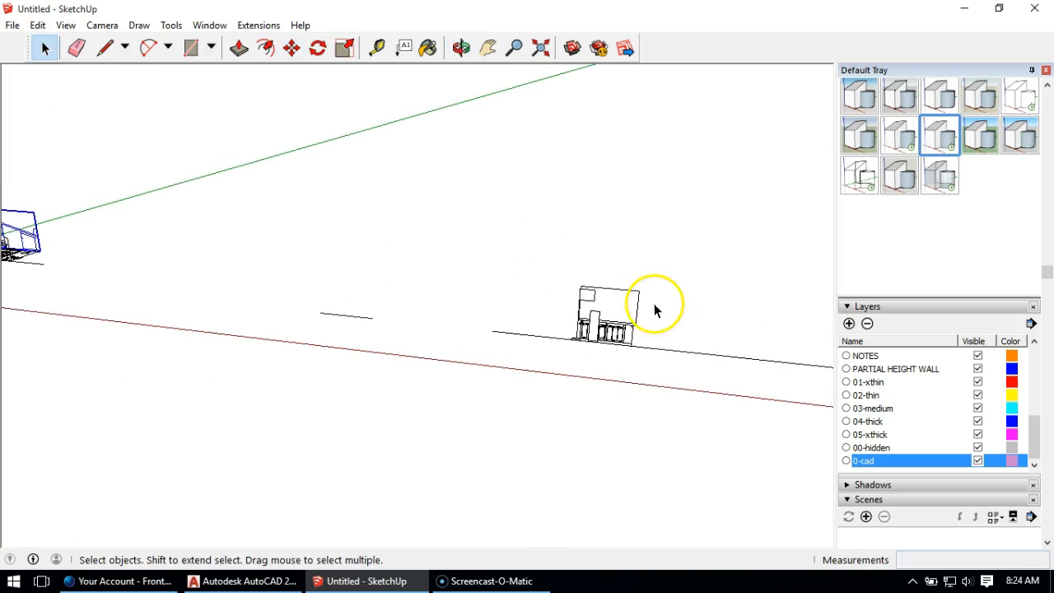
pyautogui.click(317, 48)
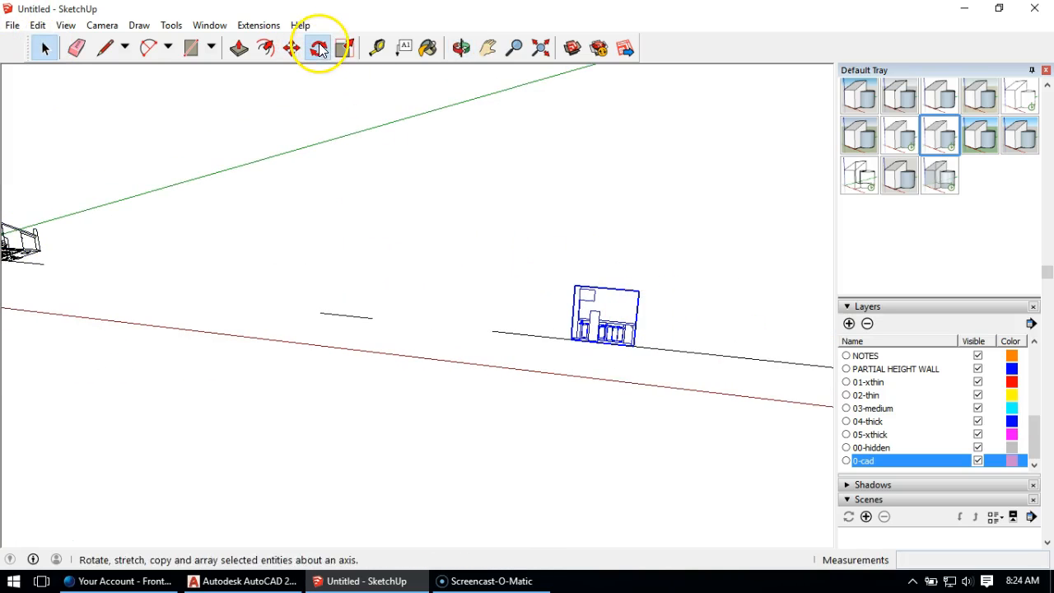
pyautogui.click(579, 412)
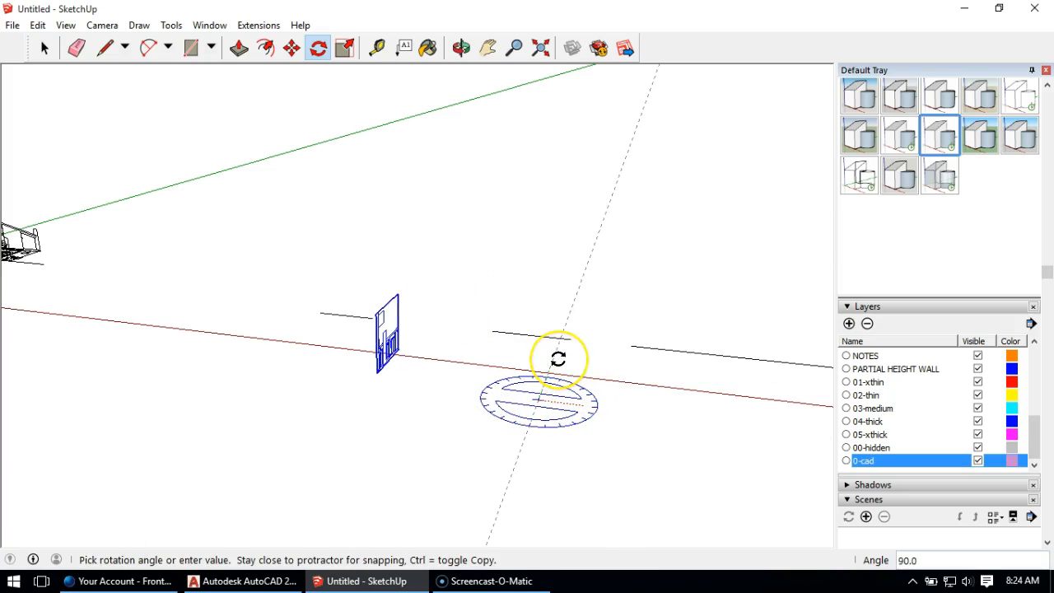
pyautogui.click(559, 359)
# Step: Move the last elevation by its wall's base corner onto the matching wall corner at the floor plan's patio end, and inspect the assembled elevations
pyautogui.moveTo(437, 322); pyautogui.dragTo(351, 320, button='middle')
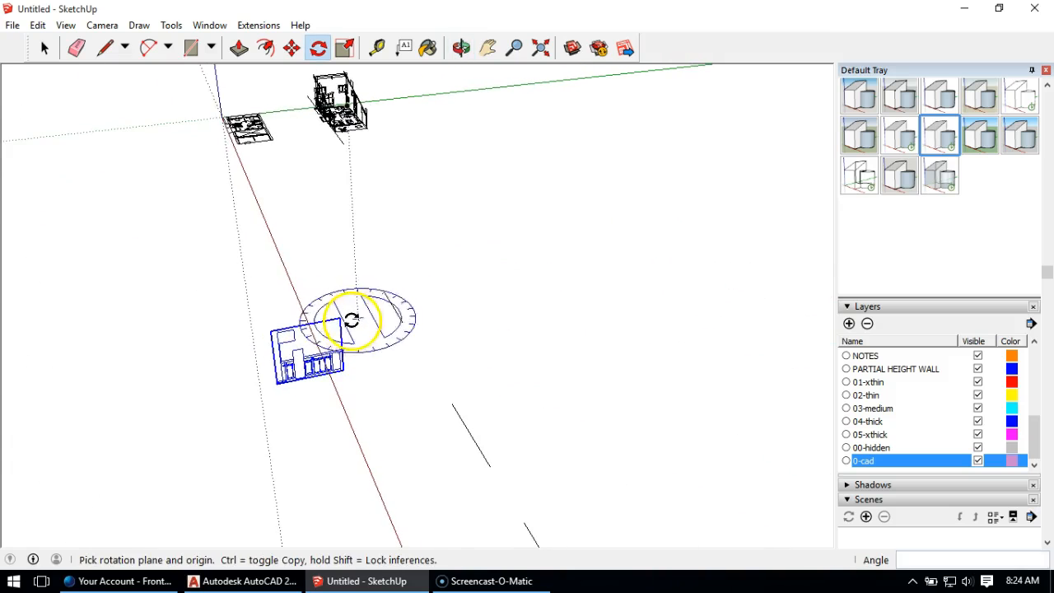
pyautogui.click(290, 48)
pyautogui.scroll(6, 324, 419)
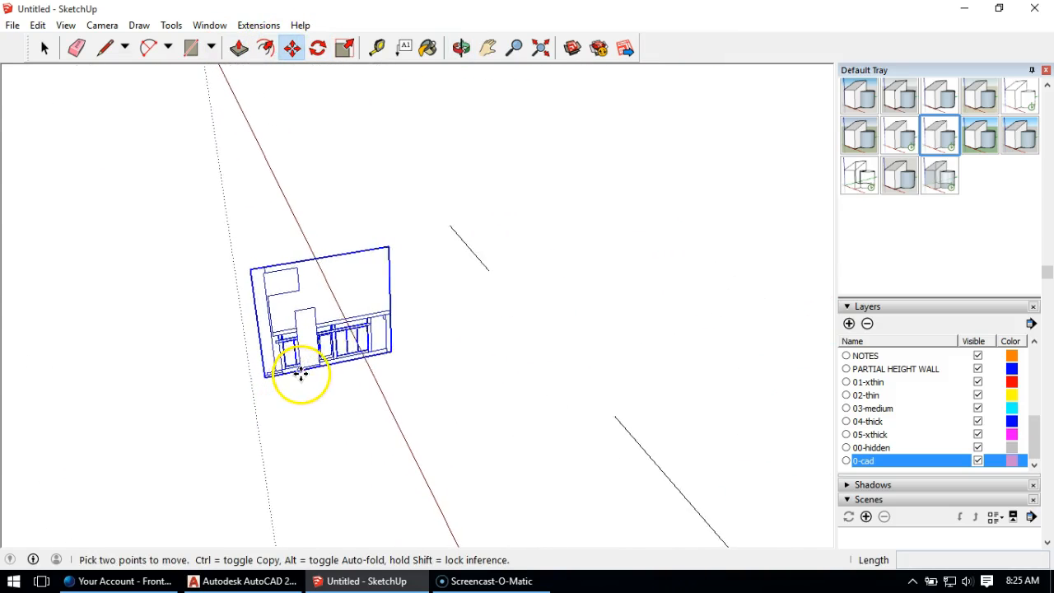
pyautogui.scroll(3, 362, 356)
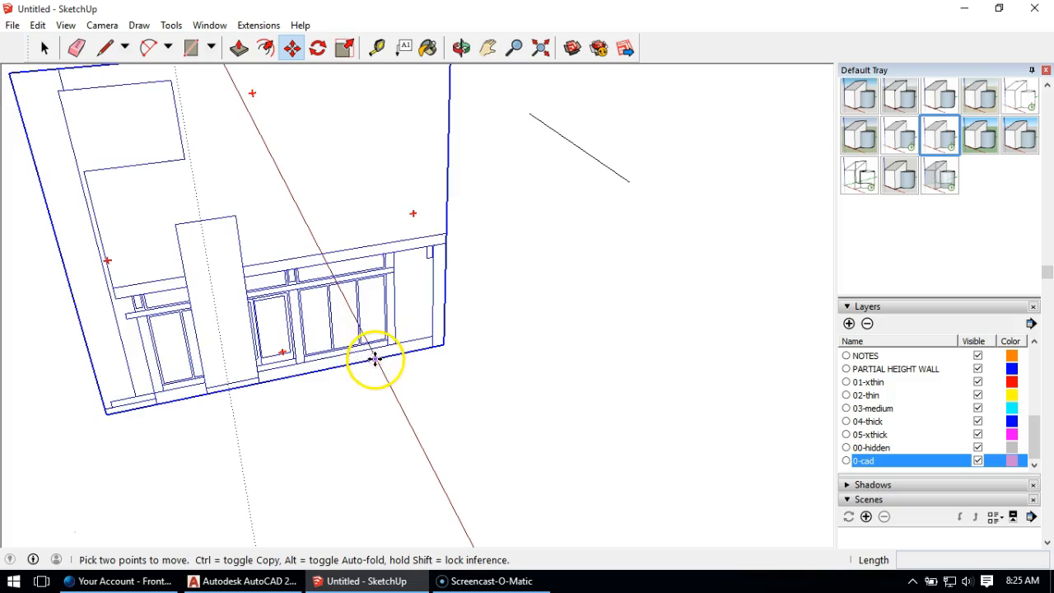
pyautogui.click(161, 406)
pyautogui.scroll(-8, 326, 413)
pyautogui.scroll(2, 343, 154)
pyautogui.scroll(6, 344, 154)
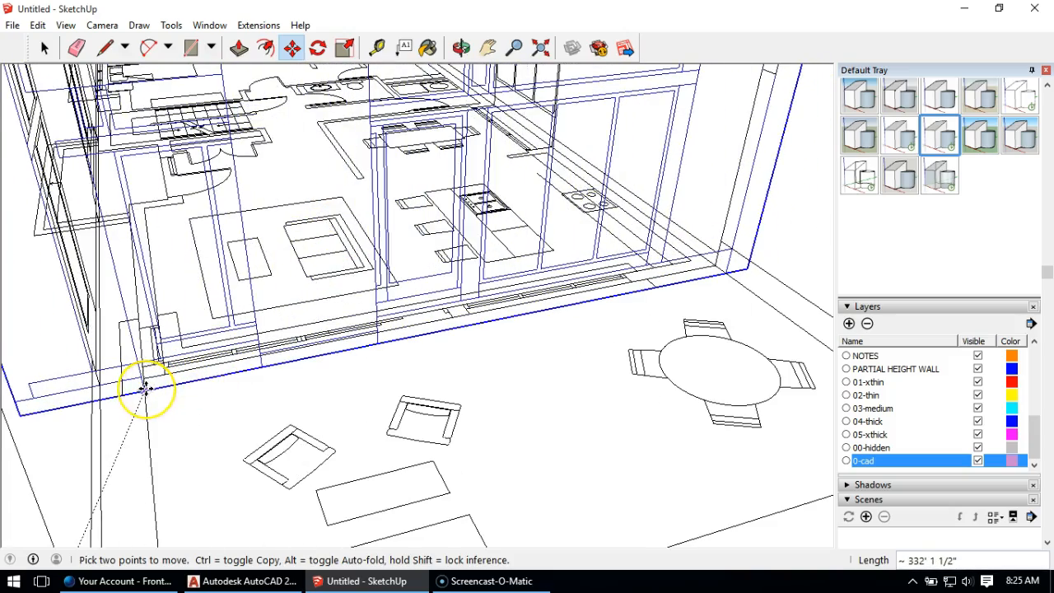
pyautogui.click(146, 389)
pyautogui.scroll(-4, 185, 339)
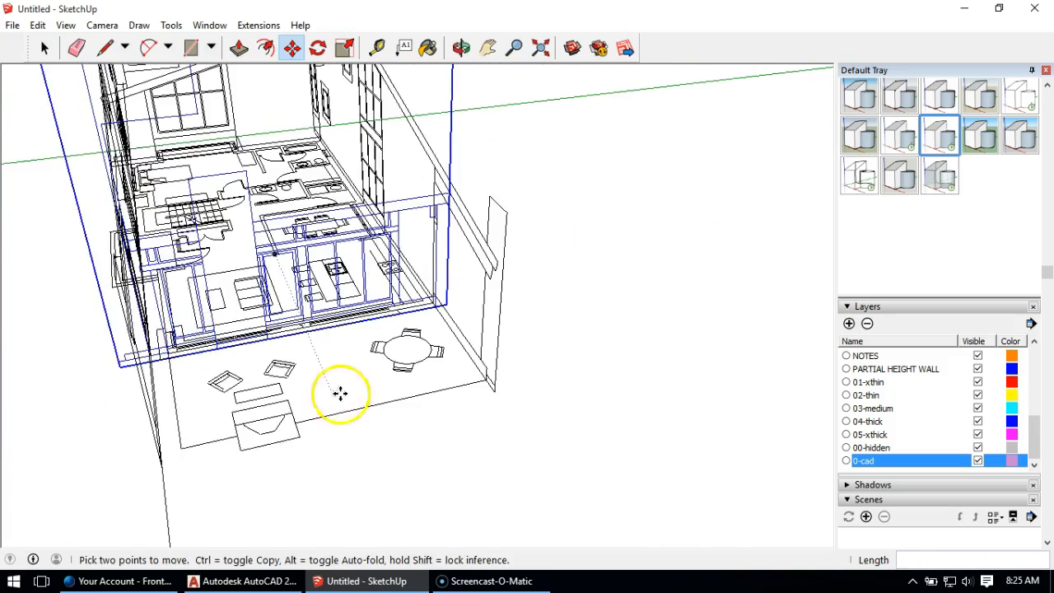
pyautogui.moveTo(236, 330); pyautogui.dragTo(473, 260, button='middle')
pyautogui.scroll(-3, 617, 355)
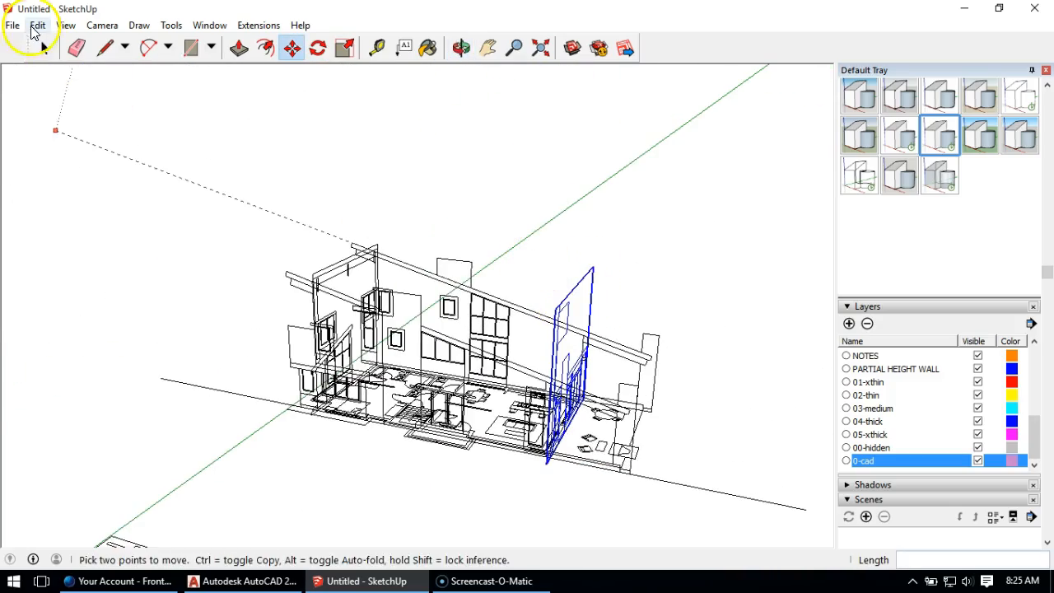
pyautogui.click(45, 48)
pyautogui.moveTo(371, 309); pyautogui.dragTo(684, 252, button='middle')
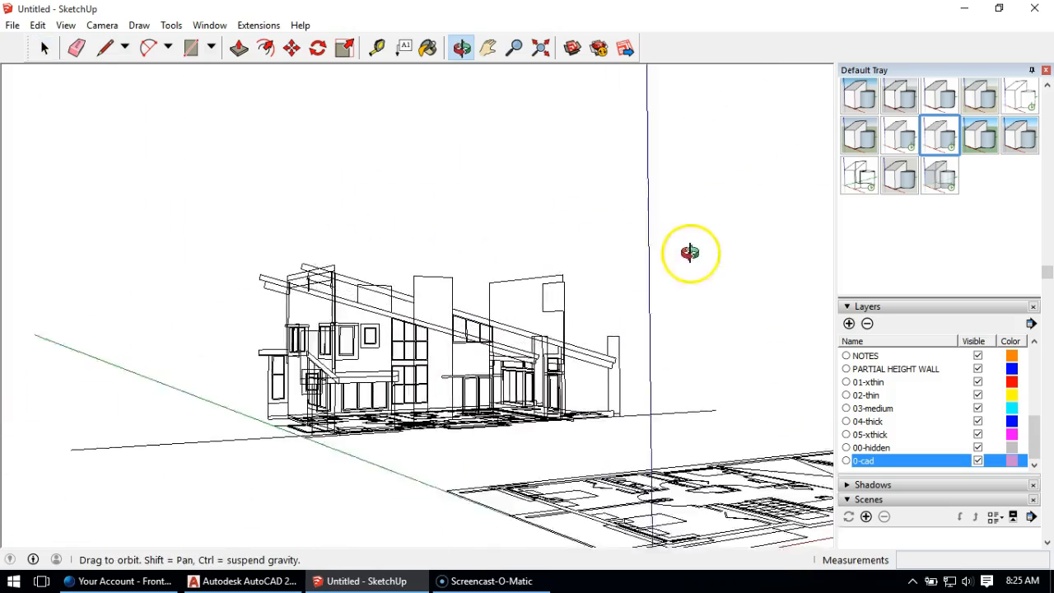
# Step: Examine the four elevations standing around the ground floor plan from several angles, along with the separate upper floor plan at the origin
pyautogui.moveTo(302, 353); pyautogui.dragTo(12, 344, button='middle')
pyautogui.moveTo(579, 368); pyautogui.dragTo(632, 472, button='middle')
pyautogui.moveTo(423, 372); pyautogui.dragTo(539, 487, button='middle')
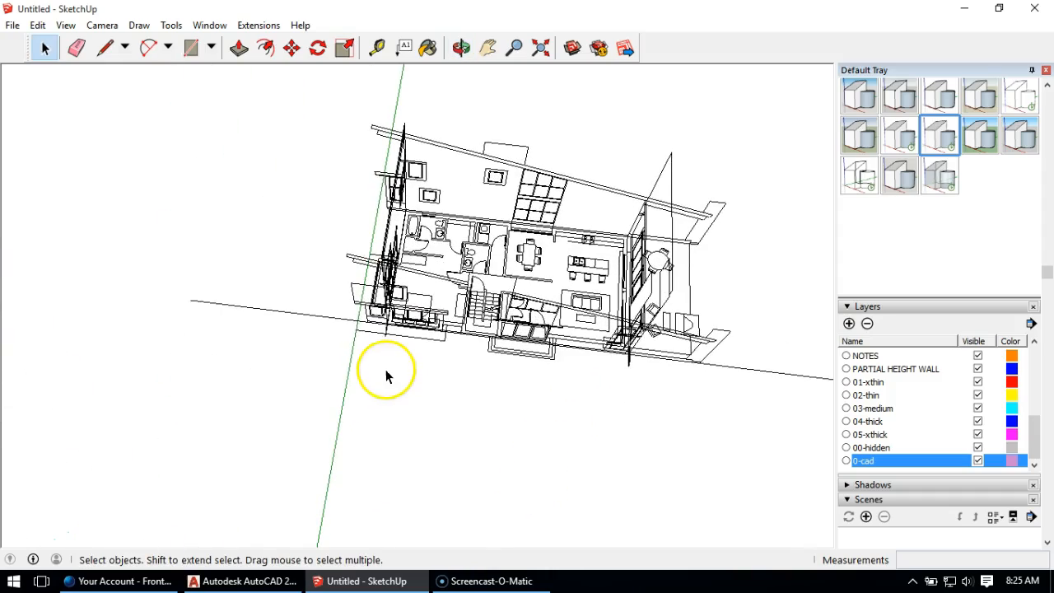
pyautogui.moveTo(611, 280); pyautogui.dragTo(558, 303, button='middle')
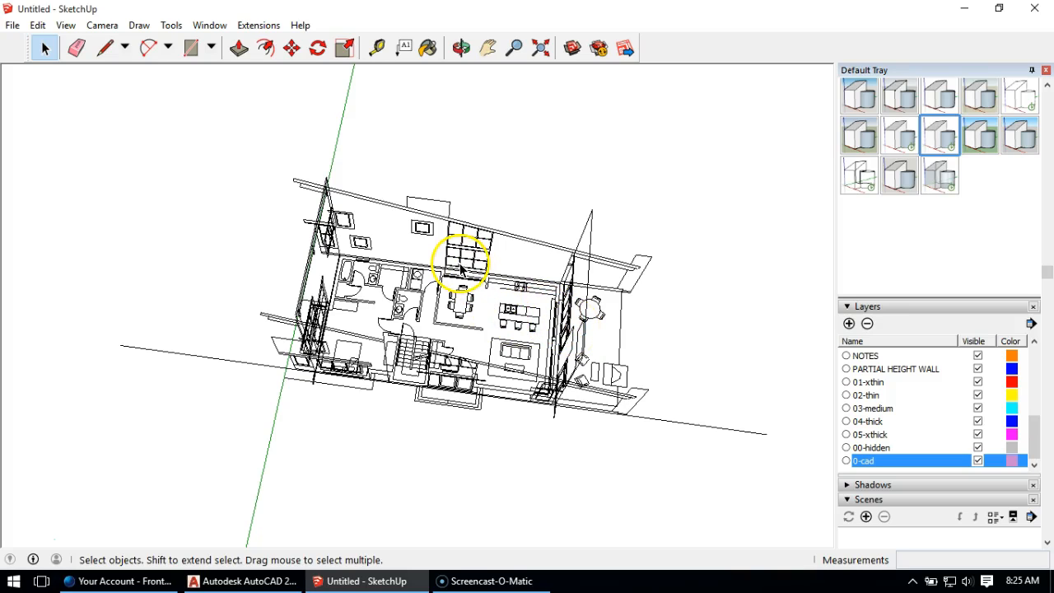
pyautogui.moveTo(461, 268); pyautogui.dragTo(456, 139, button='middle')
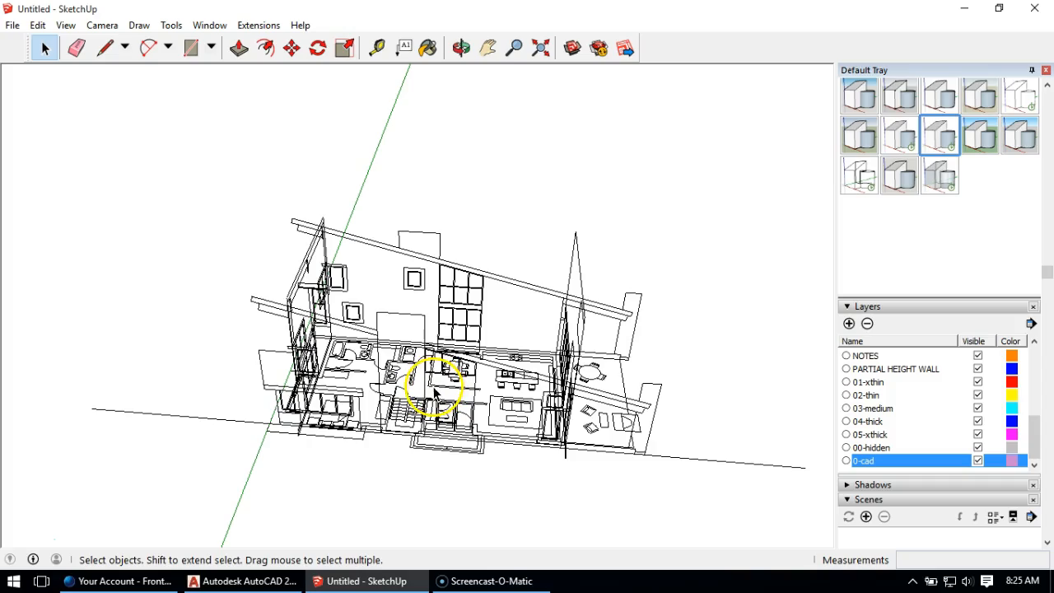
pyautogui.moveTo(447, 424); pyautogui.dragTo(193, 344, button='middle')
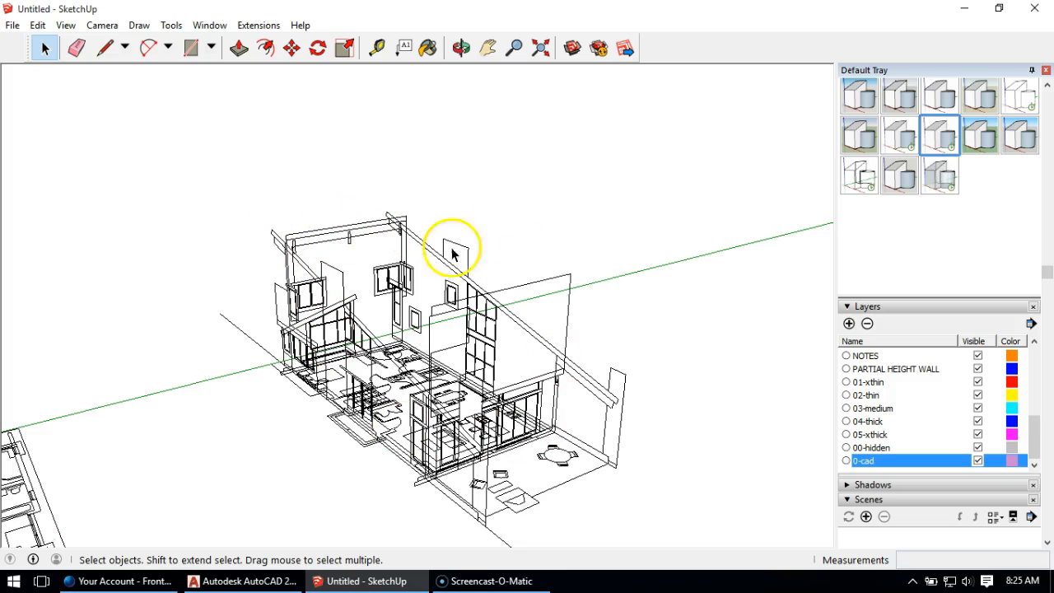
pyautogui.moveTo(342, 380); pyautogui.dragTo(494, 261, button='middle')
pyautogui.scroll(8, 490, 471)
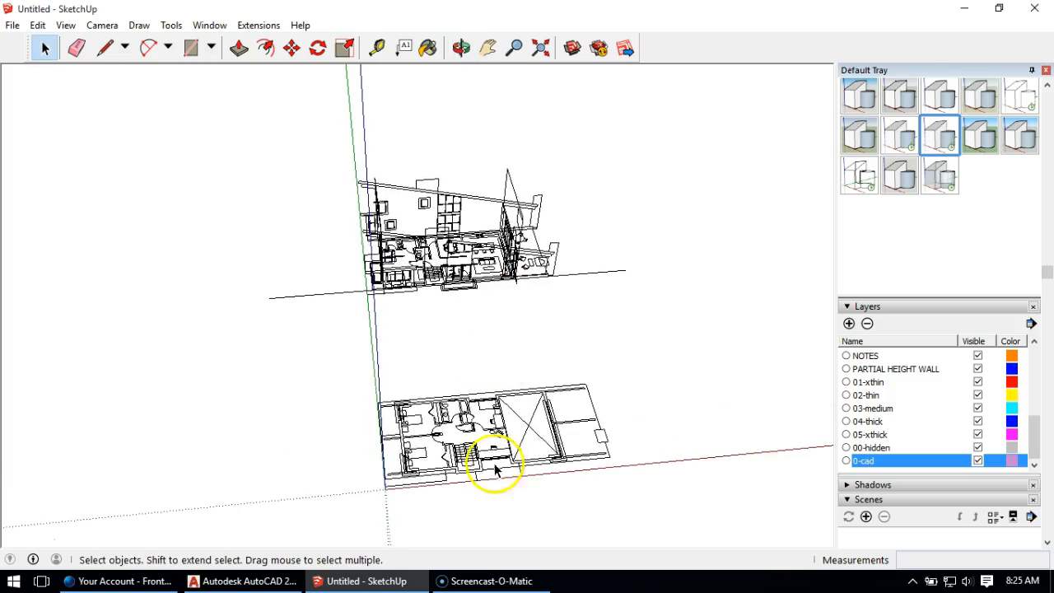
pyautogui.moveTo(440, 439); pyautogui.dragTo(434, 368, button='middle')
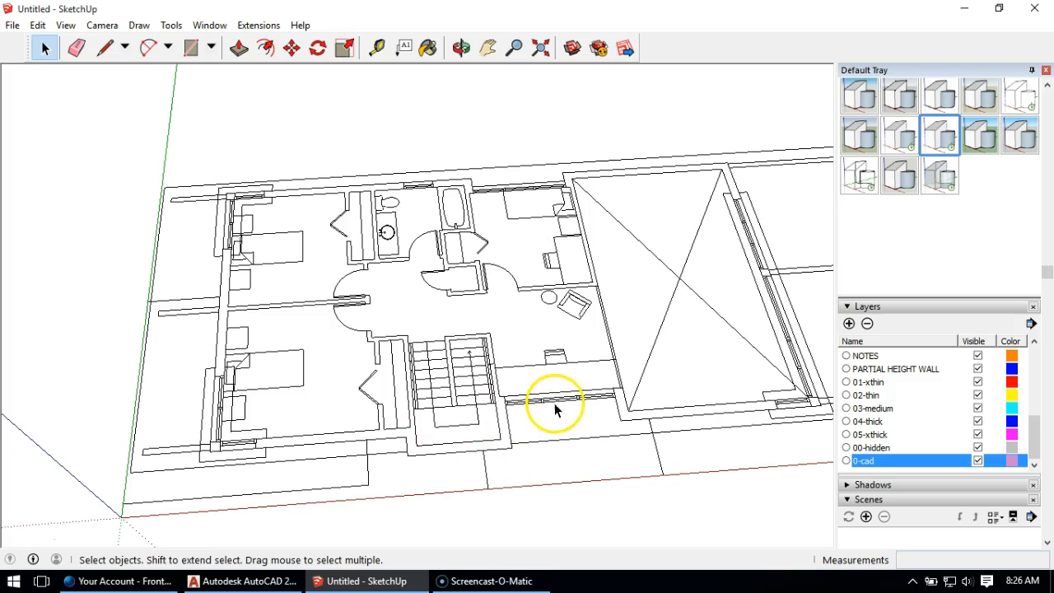
pyautogui.scroll(-5, 483, 376)
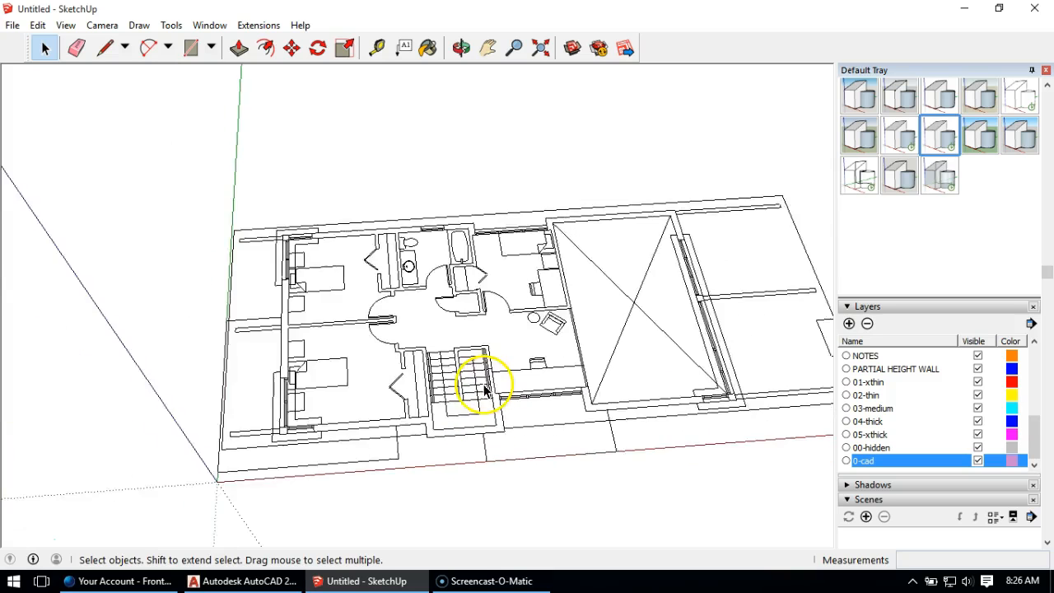
pyautogui.moveTo(483, 371); pyautogui.dragTo(412, 212, button='middle')
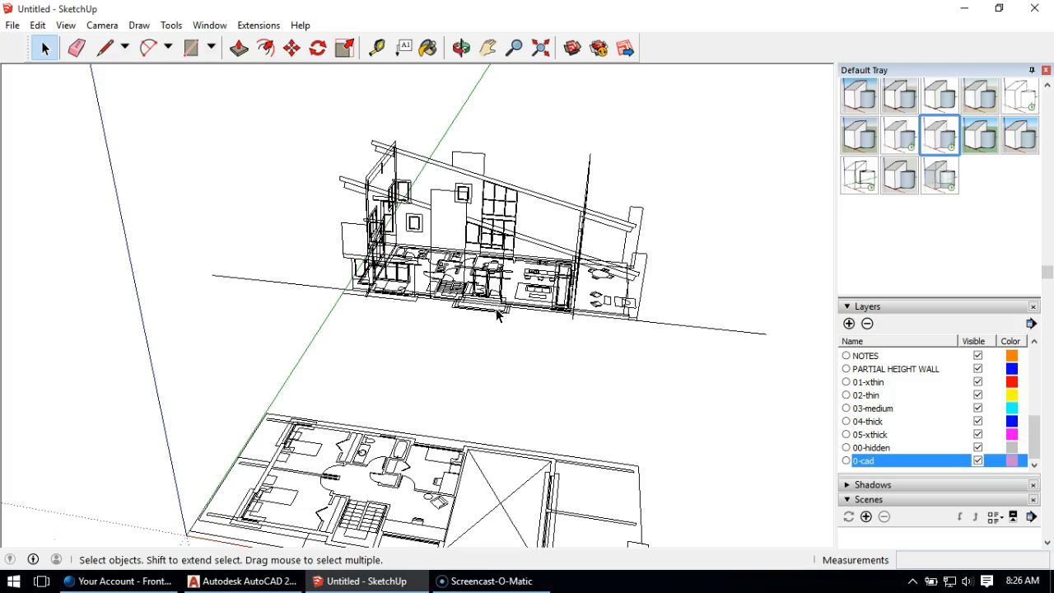
pyautogui.moveTo(430, 204); pyautogui.dragTo(365, 213, button='middle')
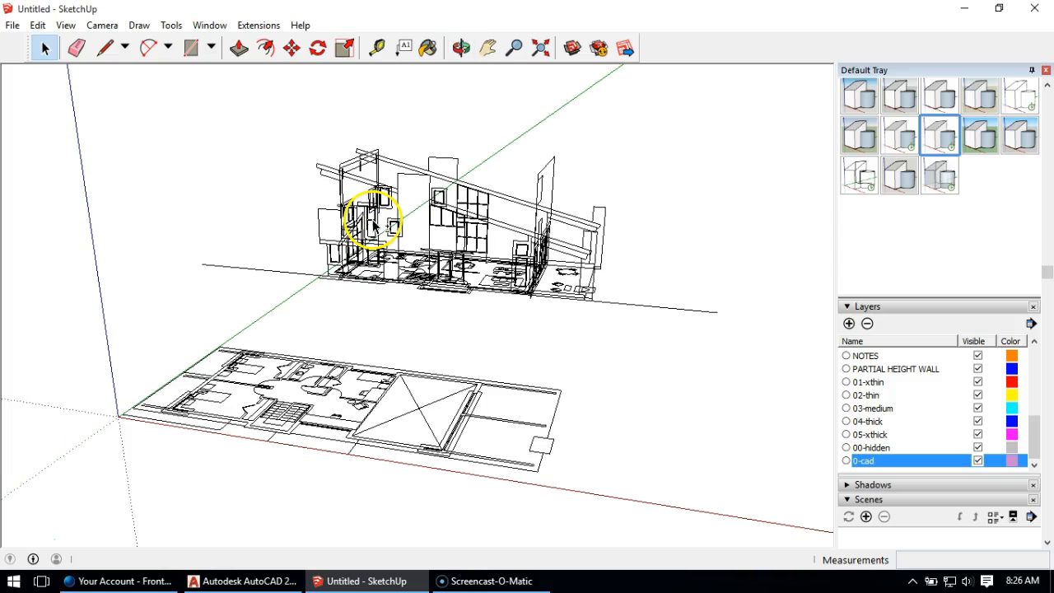